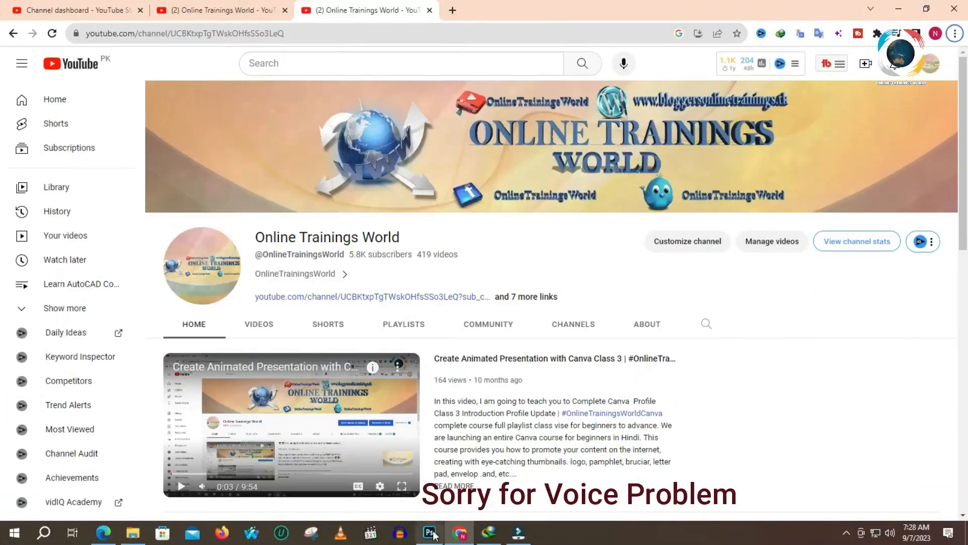
- Switch to Photoshop and look through the preset folders in the Gradient Editor of the Gradient tool
click(430, 533)
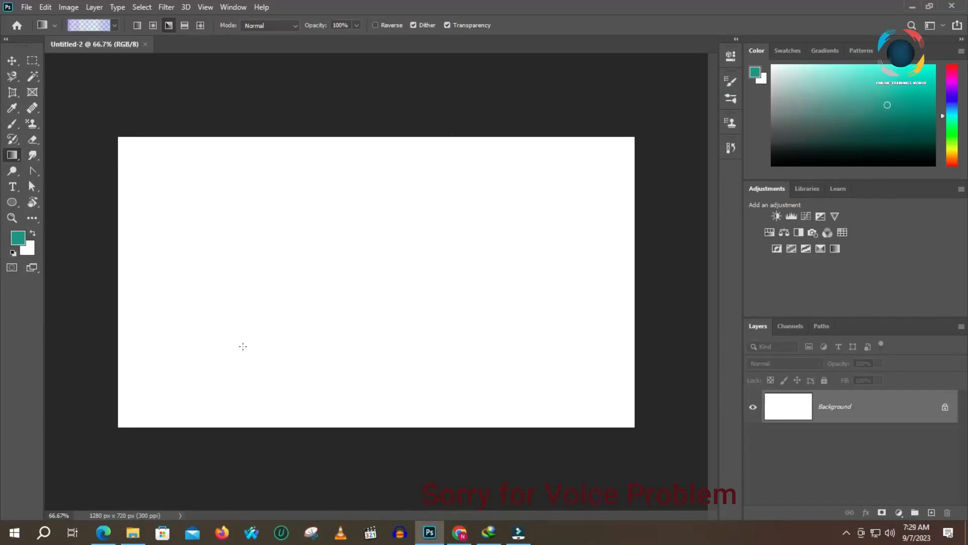
mouse_move(497, 542)
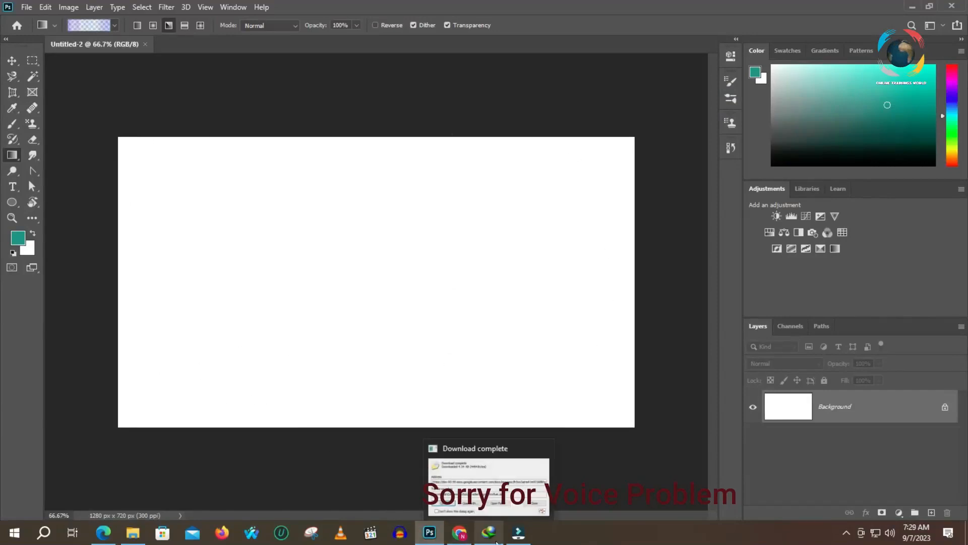
click(846, 533)
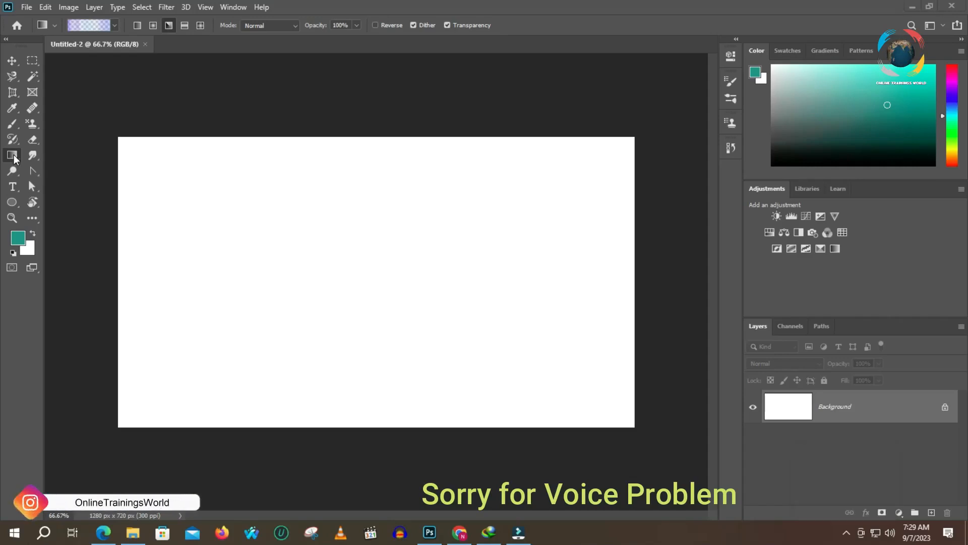
right_click(14, 159)
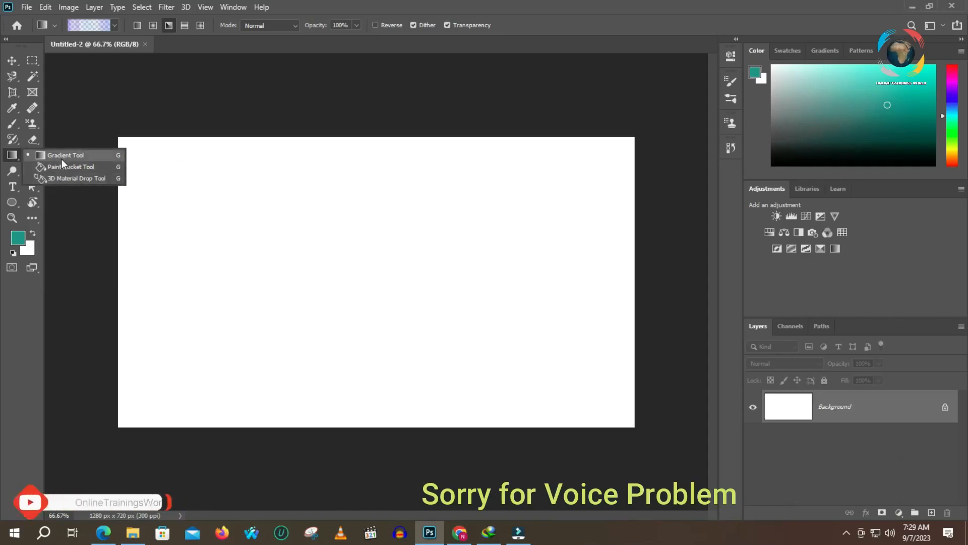
click(89, 25)
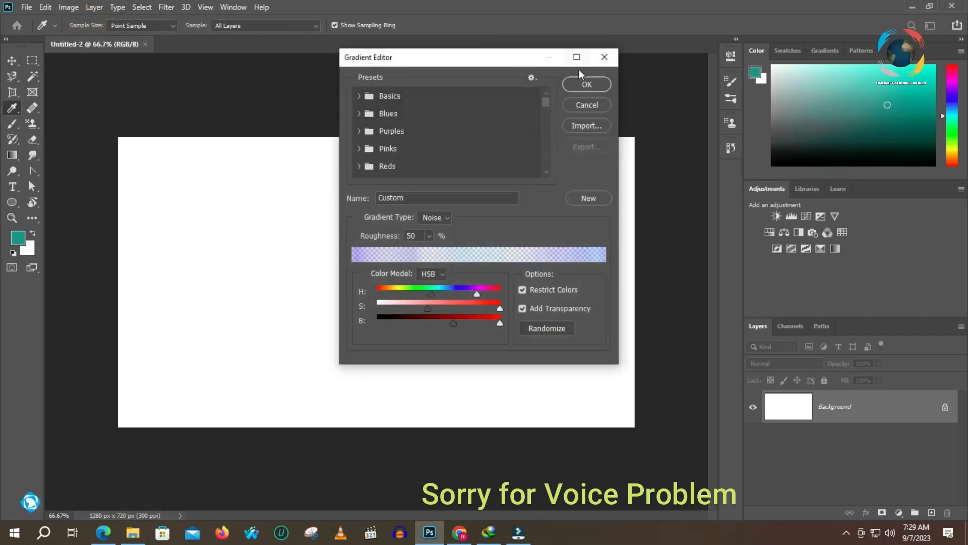
scroll(377, 123, down, 2)
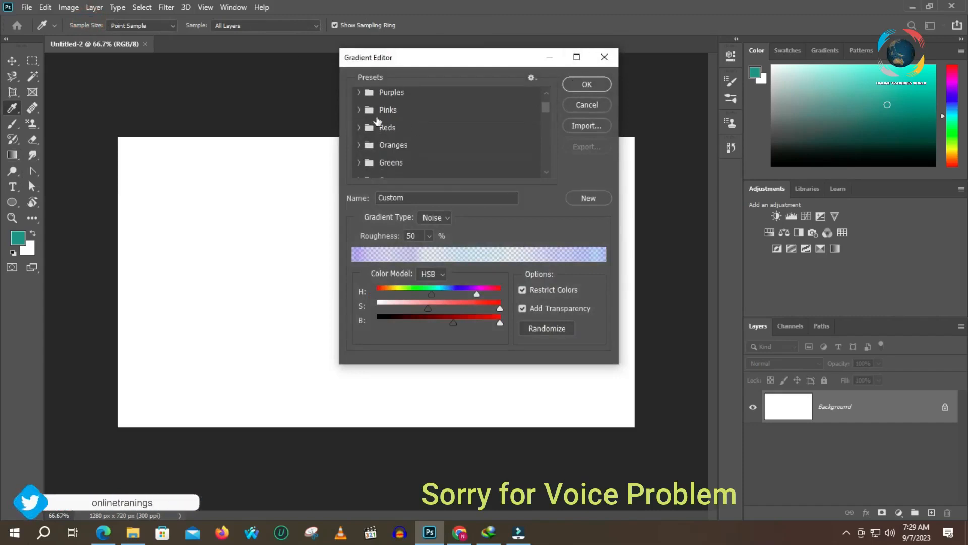
scroll(378, 121, down, 2)
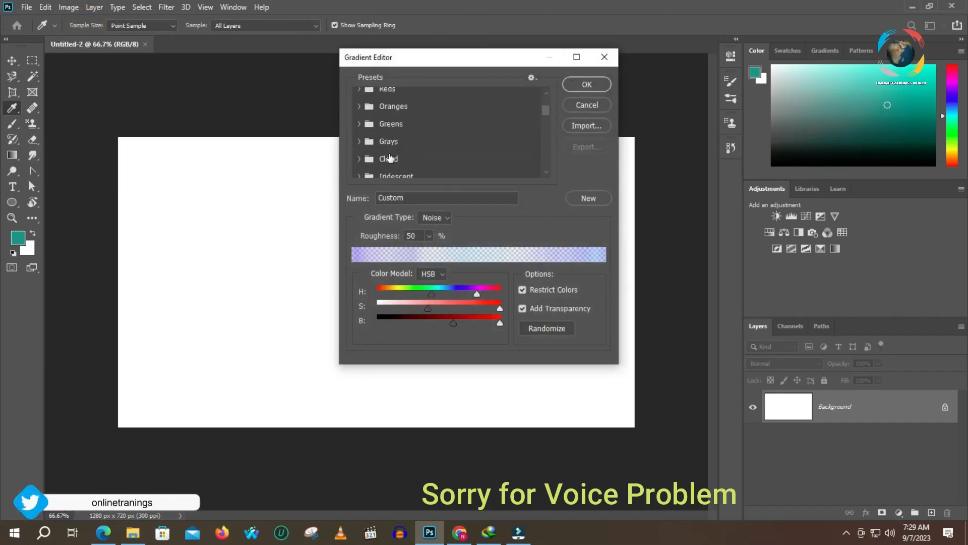
click(605, 57)
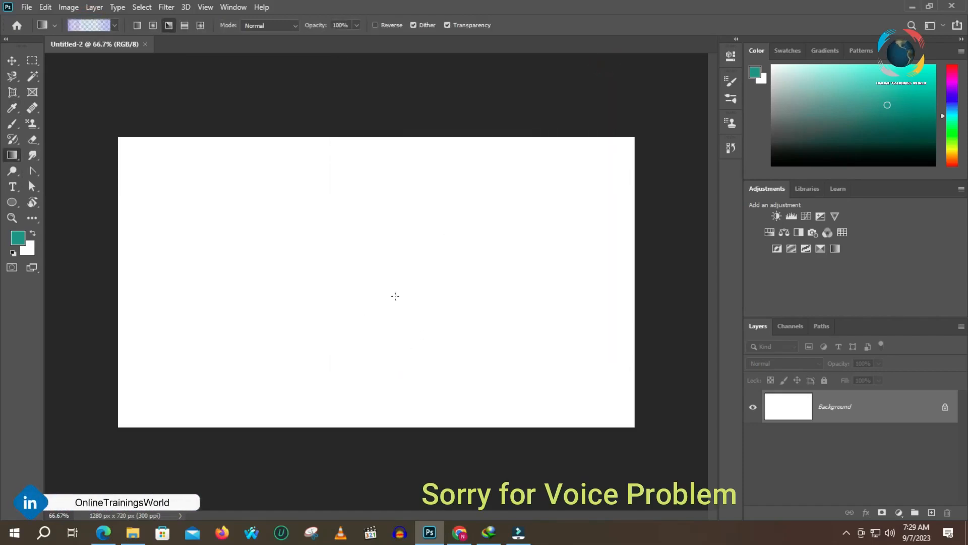
- Switch to Chrome and search Google in a new tab for "adobe photoshop gradient free download"
click(460, 532)
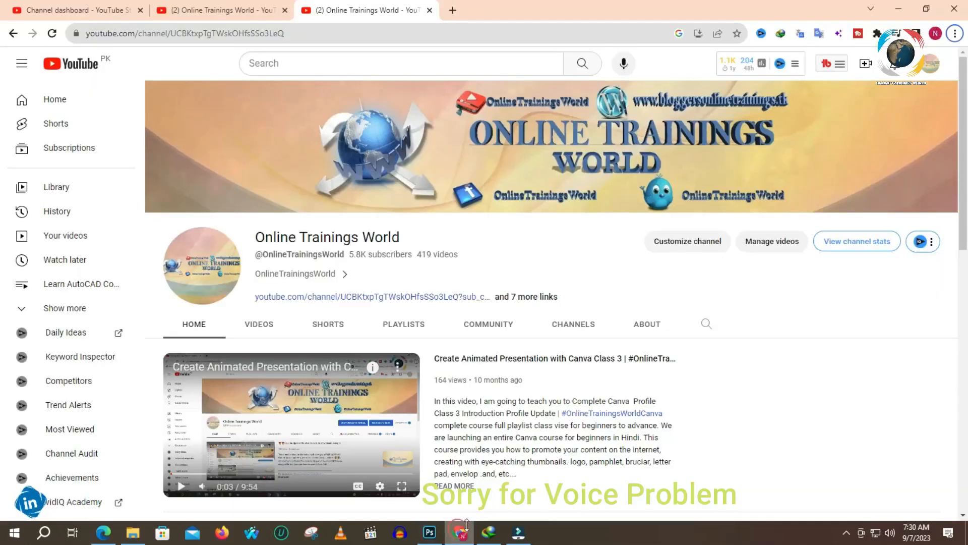
click(452, 10)
click(450, 34)
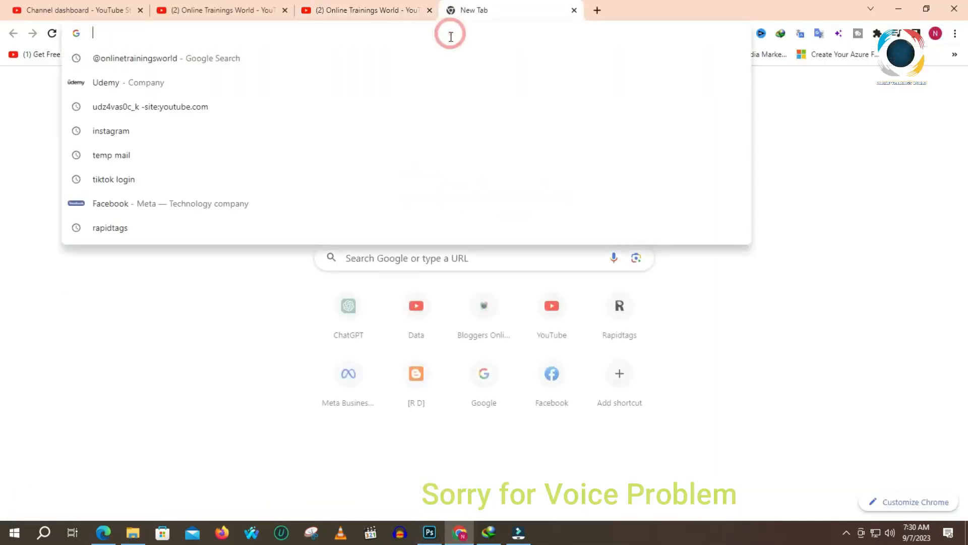
click(201, 244)
click(346, 254)
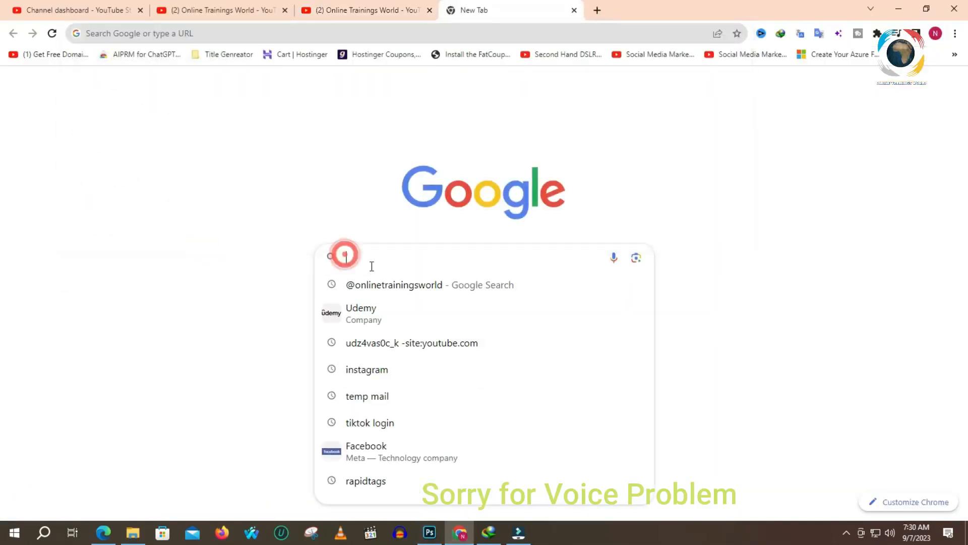
text(ado)
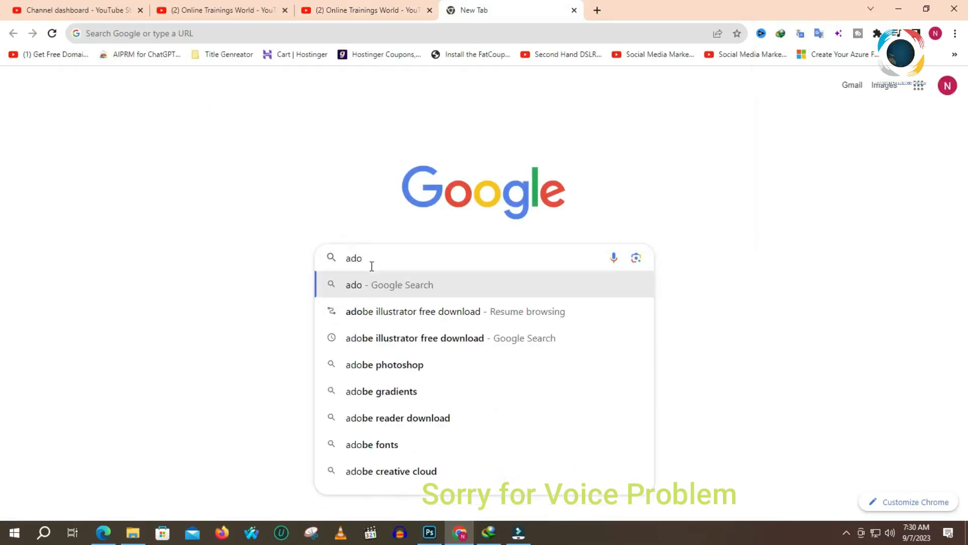
text(be phot)
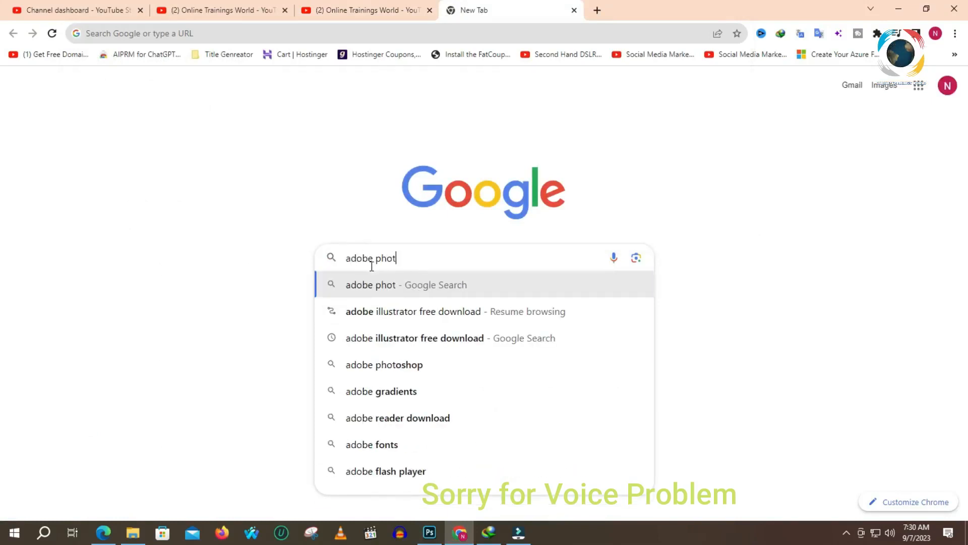
text(oshop )
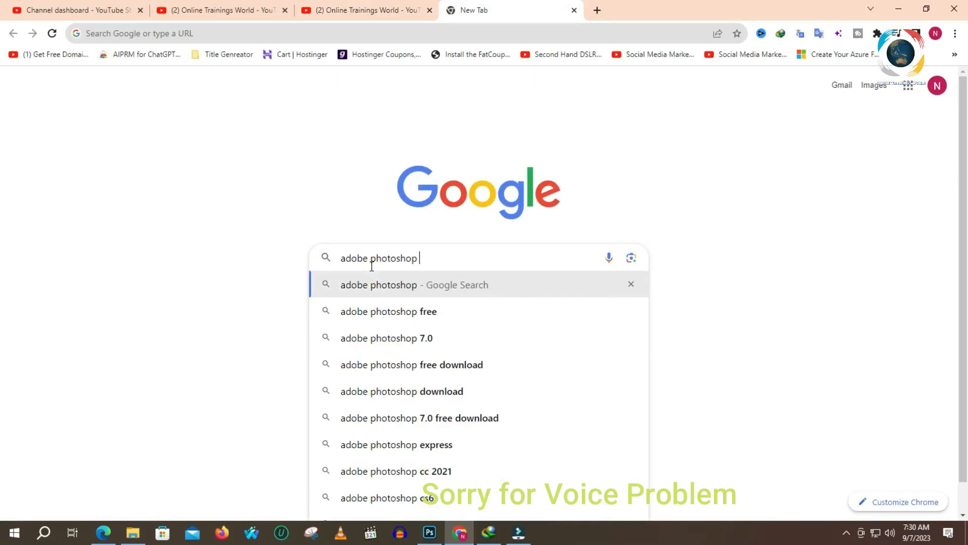
text(g)
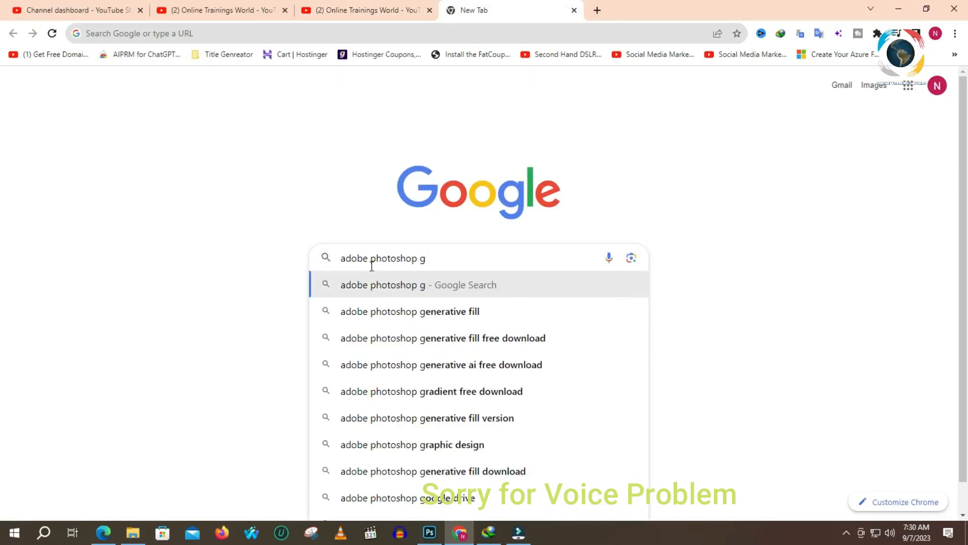
key(Down)
key(Up)
key(Down)
key(Down)
key(Down)
key(Down)
key(Return)
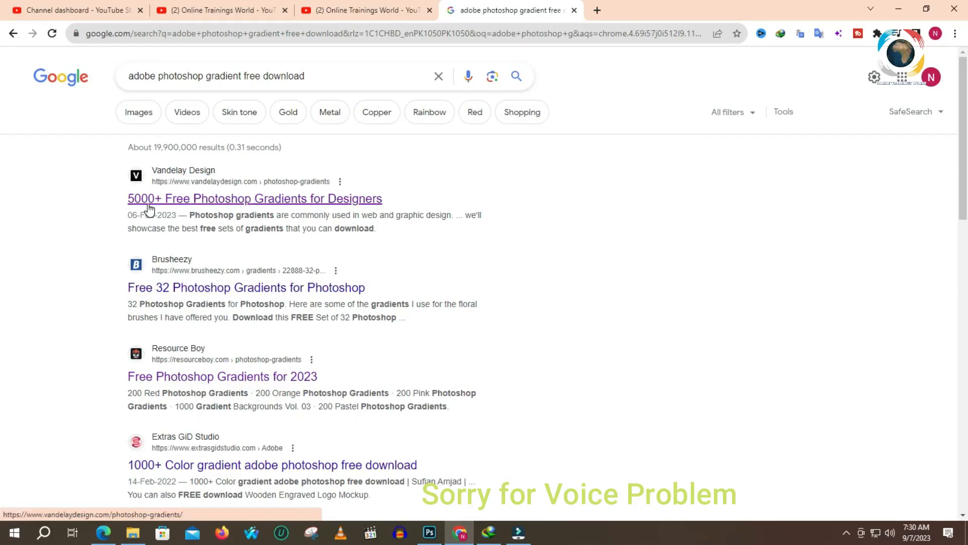
- Open the Vandelay Design and Resource Boy gradient results in separate new tabs
right_click(188, 202)
click(223, 211)
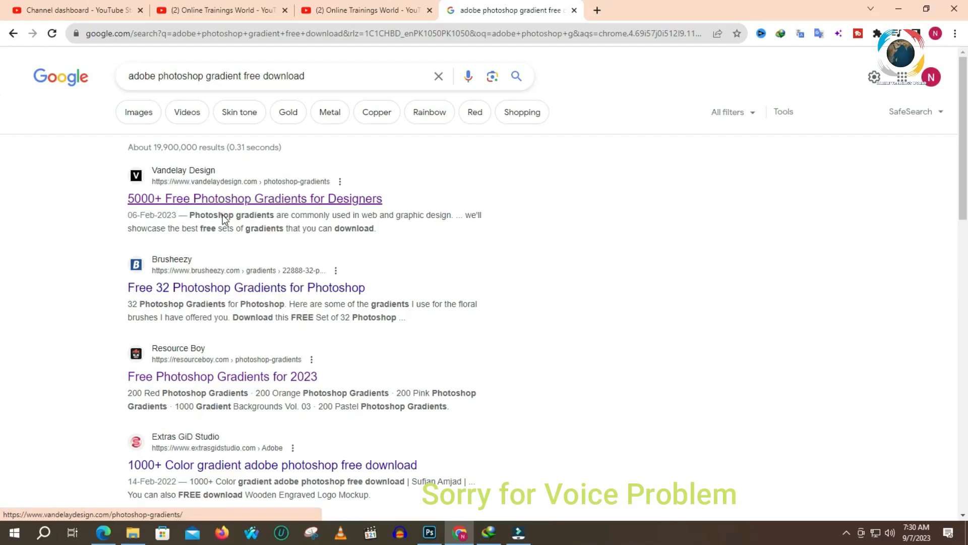
right_click(163, 383)
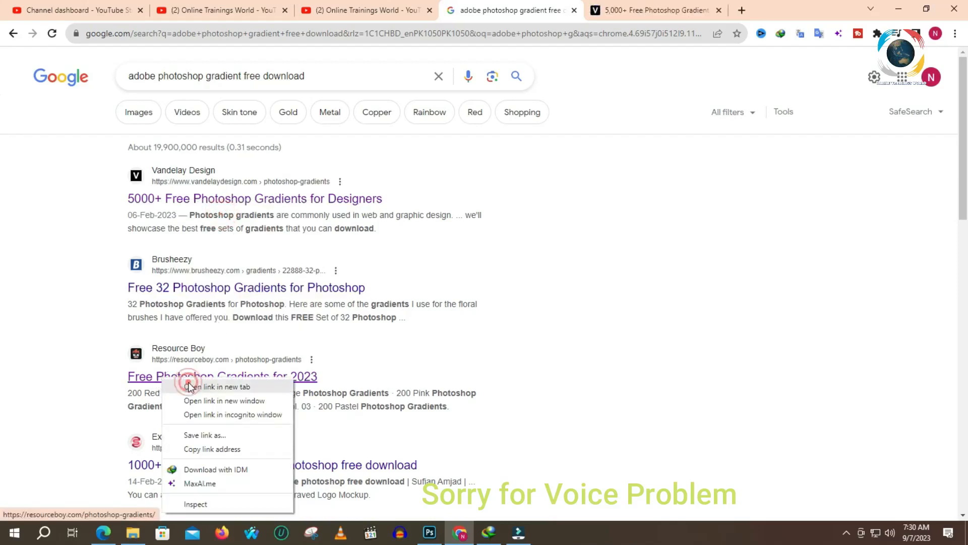
click(189, 385)
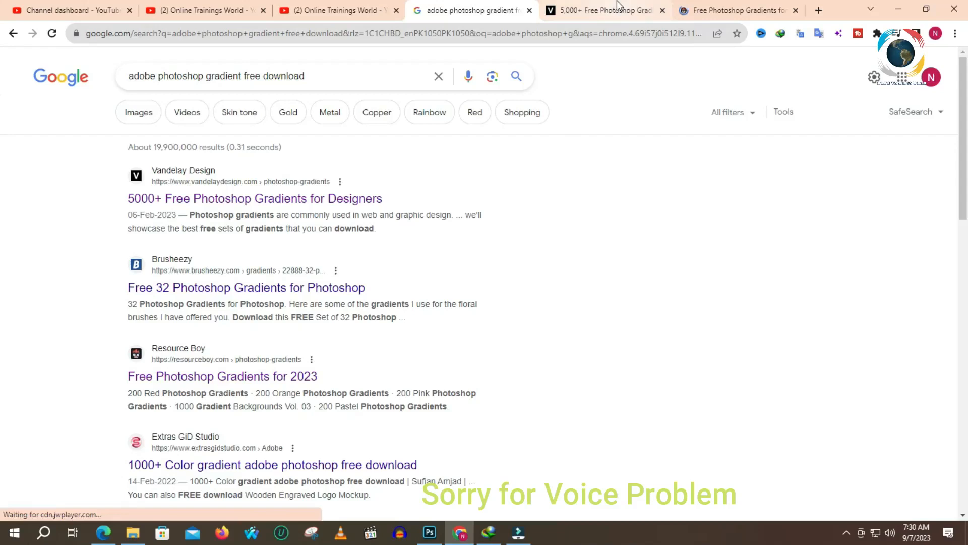
- Browse the Vandelay Design article on free Photoshop gradients and open its 80s Photoshop Gradients link
click(611, 10)
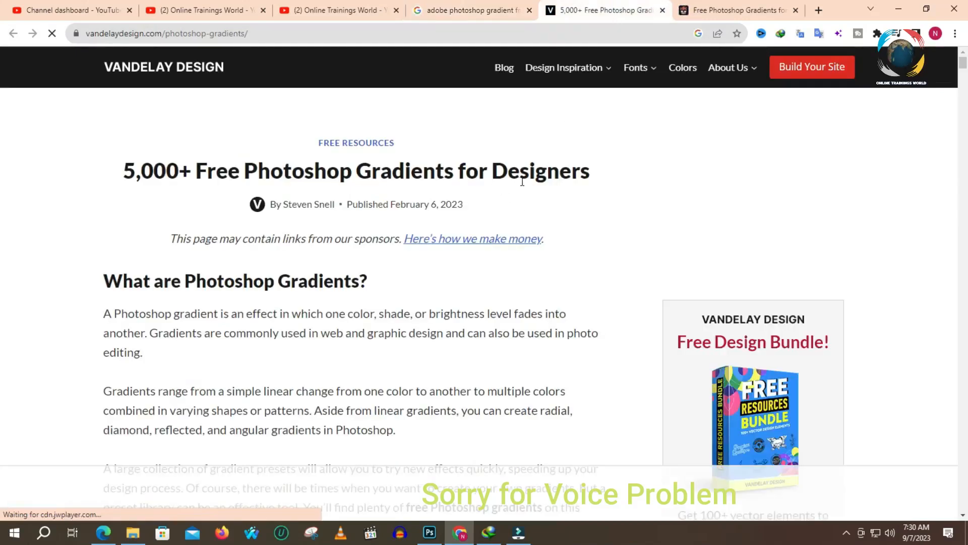
scroll(459, 197, down, 13)
scroll(451, 221, down, 8)
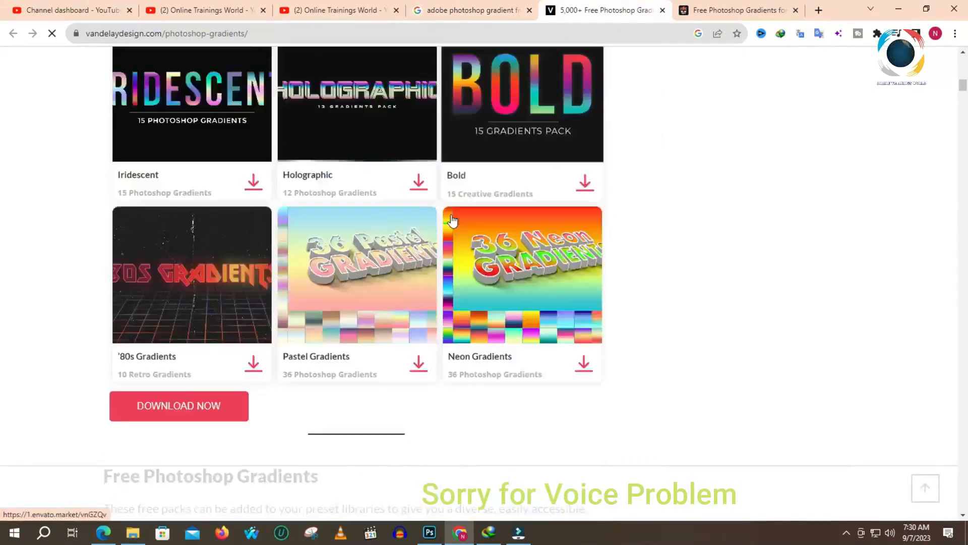
scroll(287, 207, up, 2)
scroll(287, 207, up, 4)
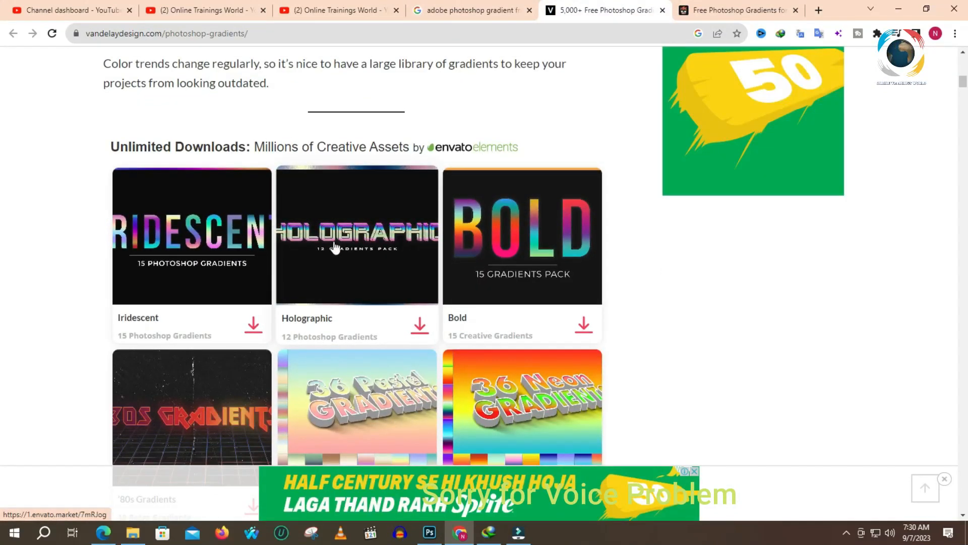
scroll(334, 247, down, 12)
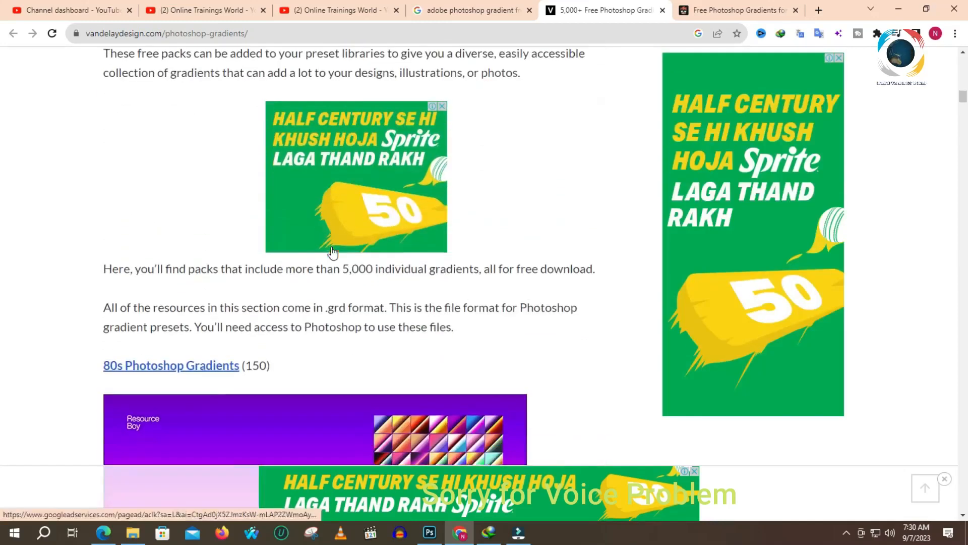
scroll(332, 252, down, 2)
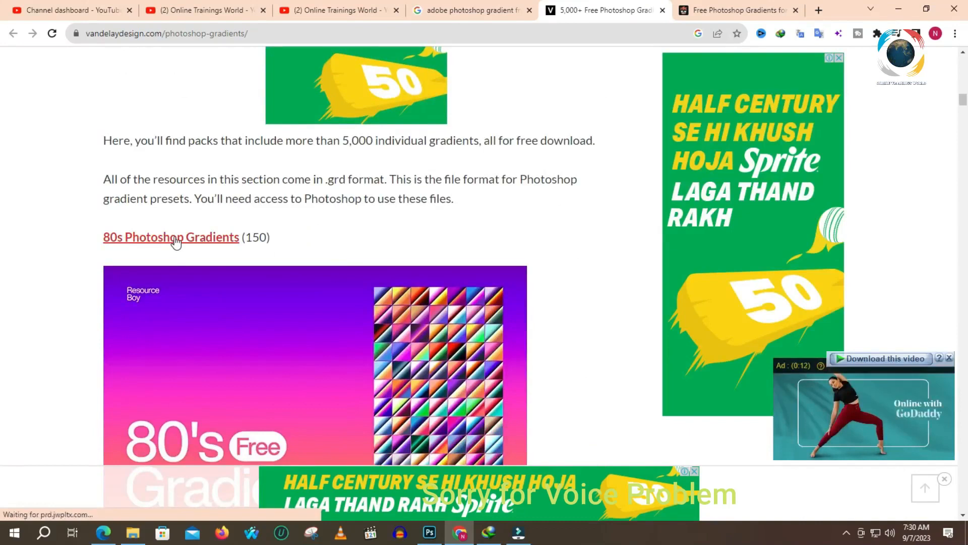
click(176, 238)
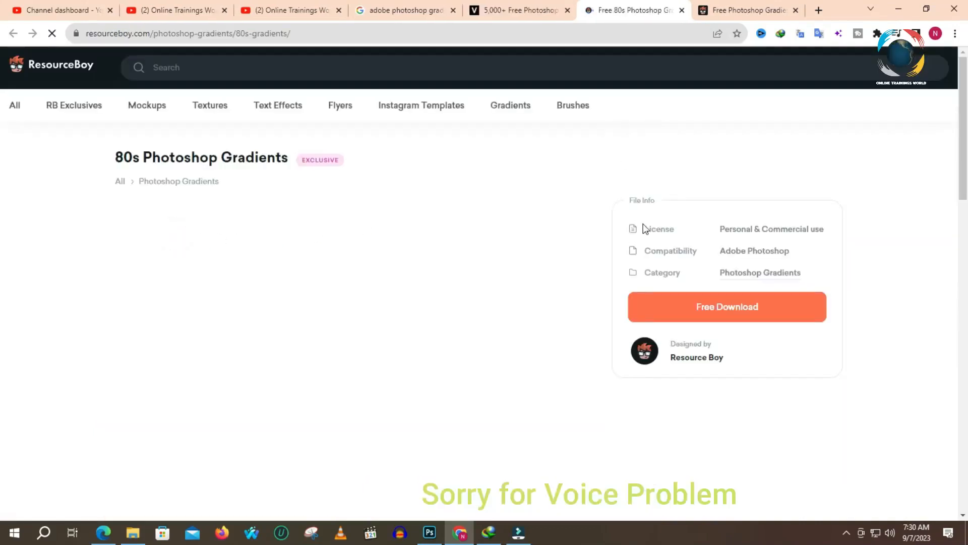
- Download the free 80s Photoshop Gradients zip file and minimize the download dialog
click(755, 308)
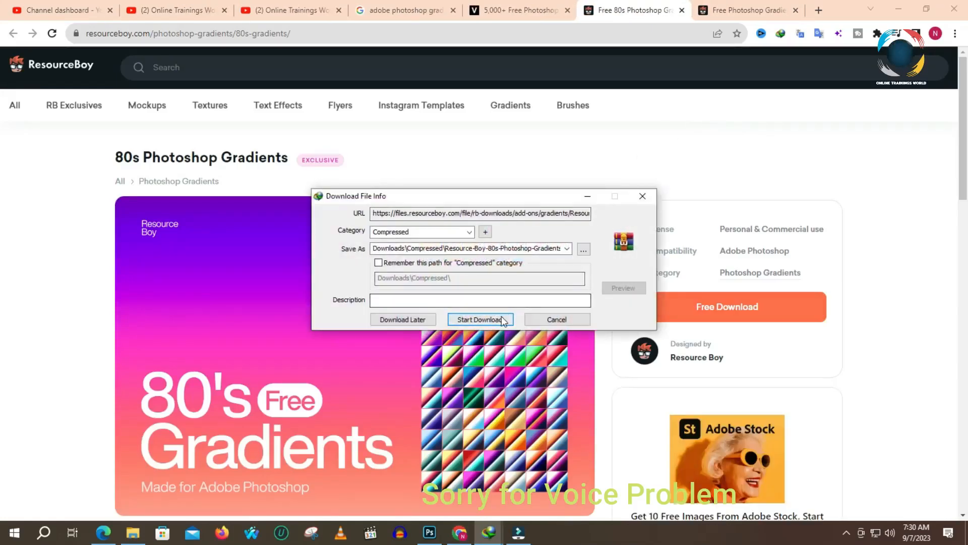
click(491, 321)
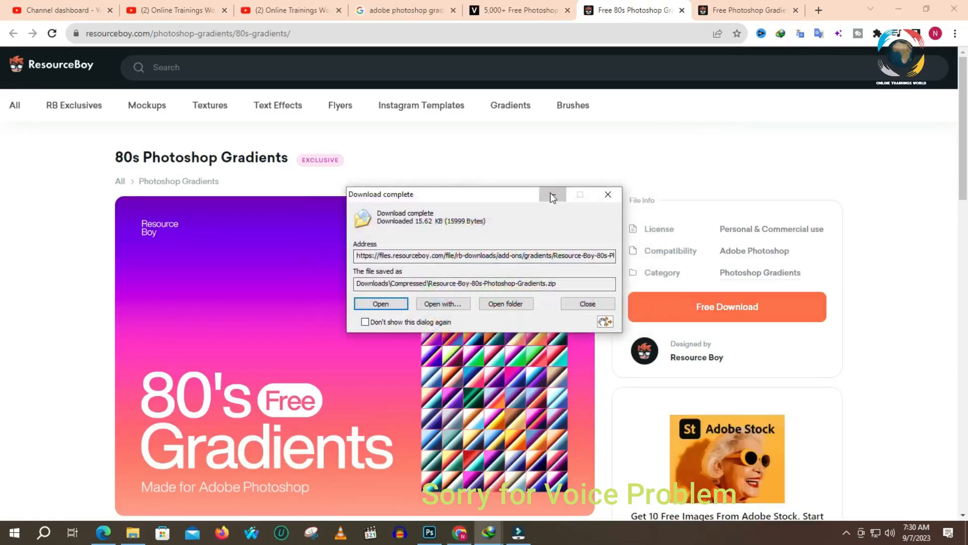
click(552, 196)
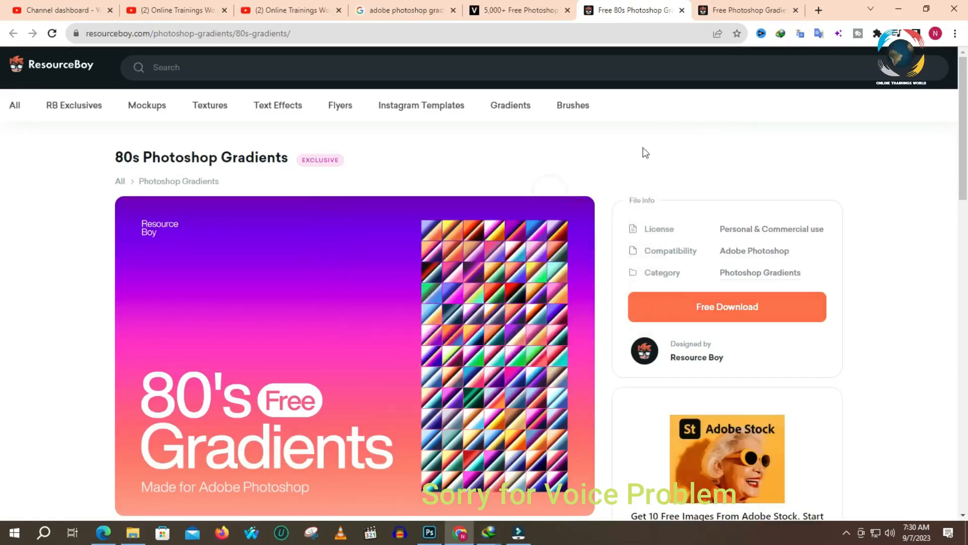
- Browse ResourceBoy's Photoshop Gradients collection in the other open tab and open 1000 Gradient Backgrounds Vol. 01
click(718, 5)
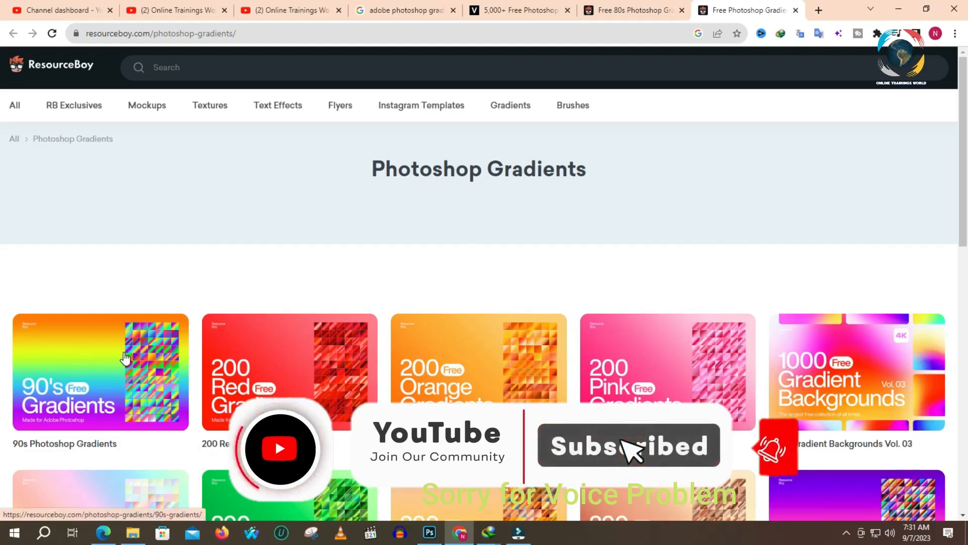
scroll(125, 360, down, 2)
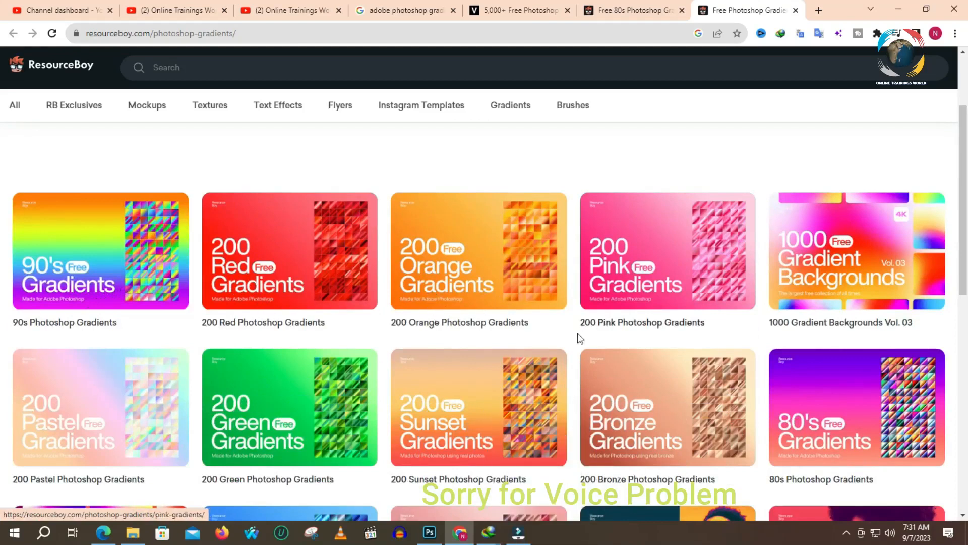
scroll(676, 330, down, 5)
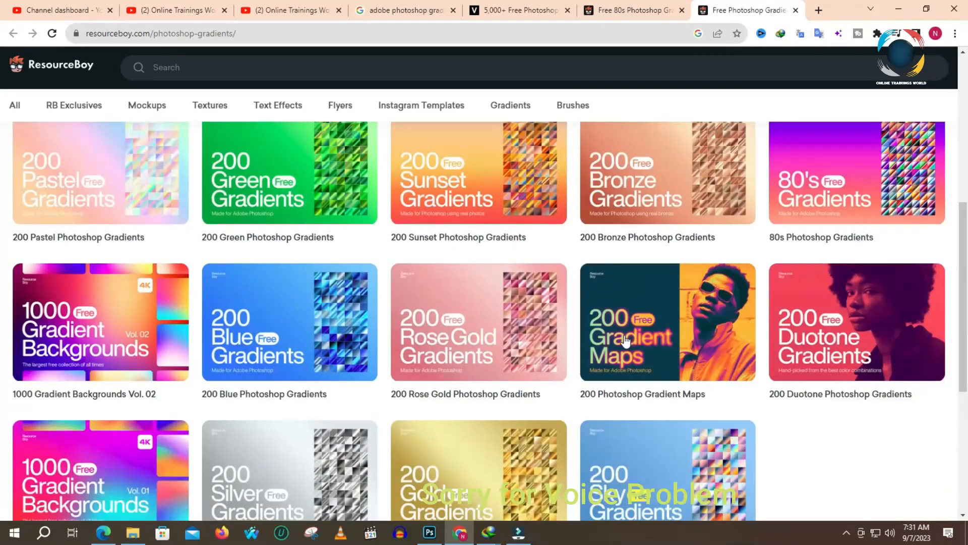
scroll(619, 342, down, 4)
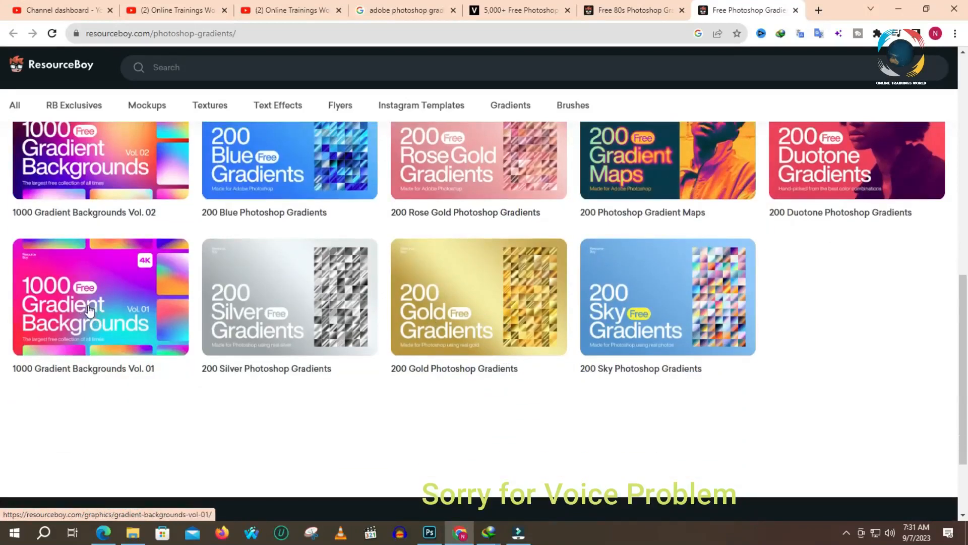
scroll(130, 323, up, 3)
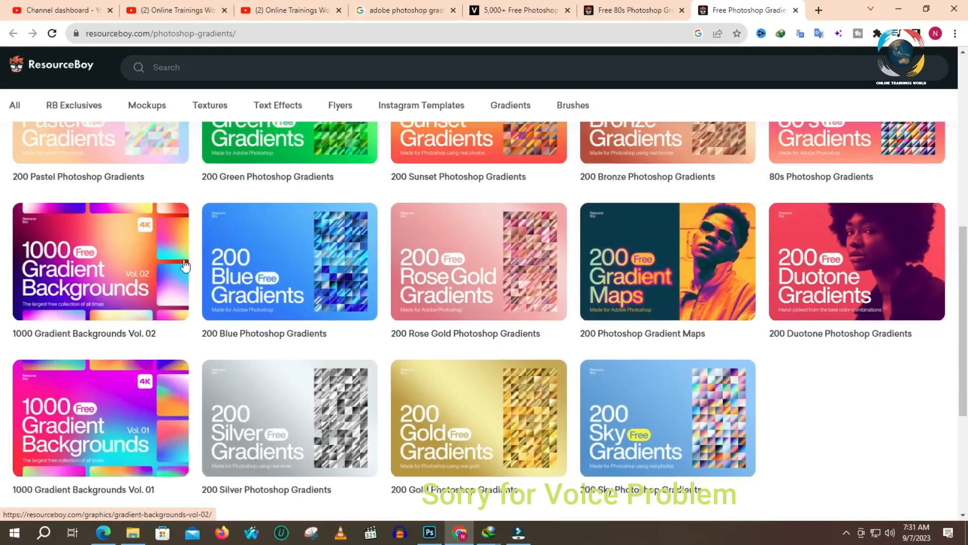
click(101, 405)
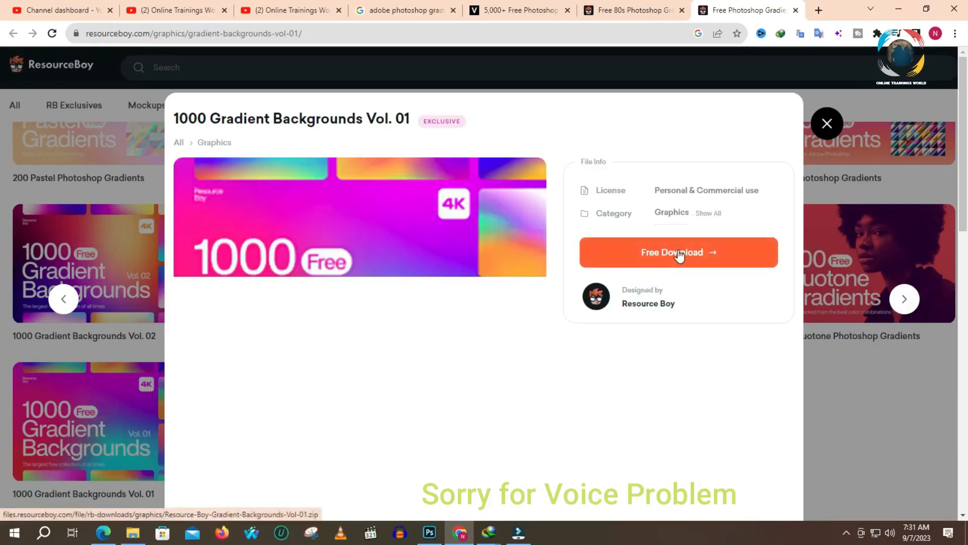
- Start the free download of 1000 Gradient Backgrounds Vol. 01, pause it, and close the pack's preview
click(678, 256)
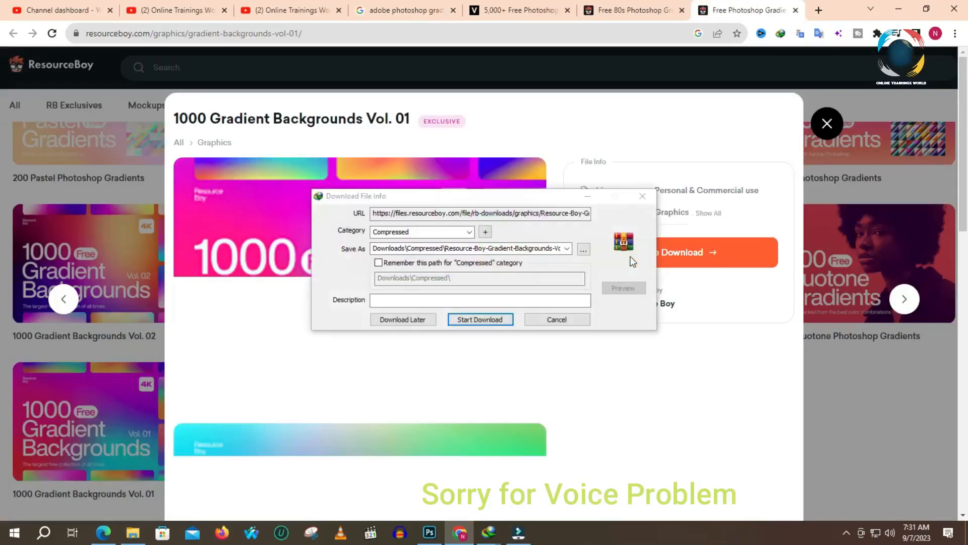
click(478, 317)
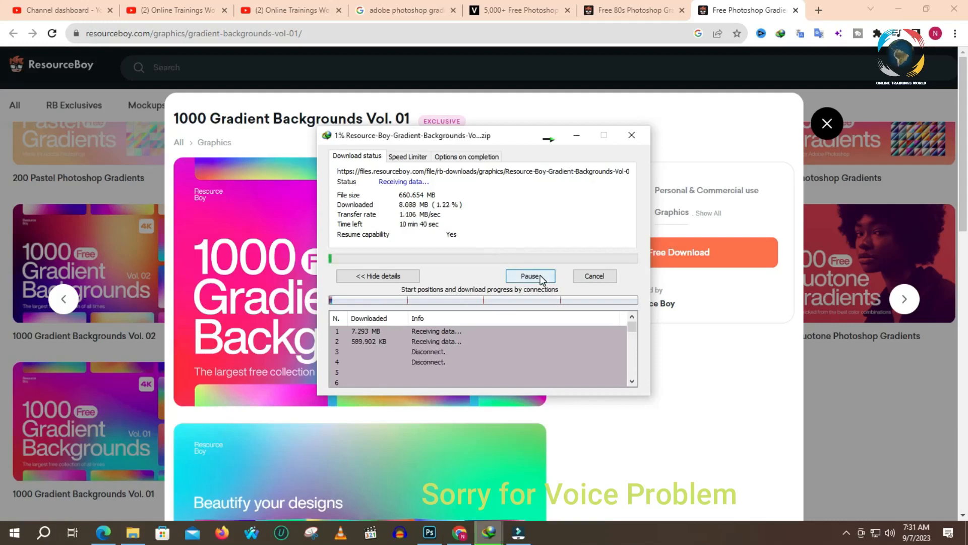
click(540, 274)
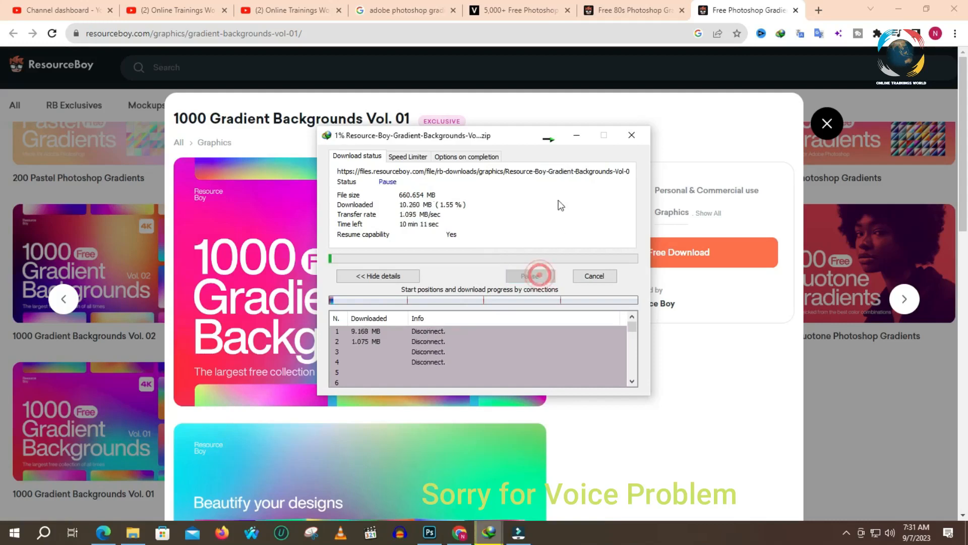
click(547, 136)
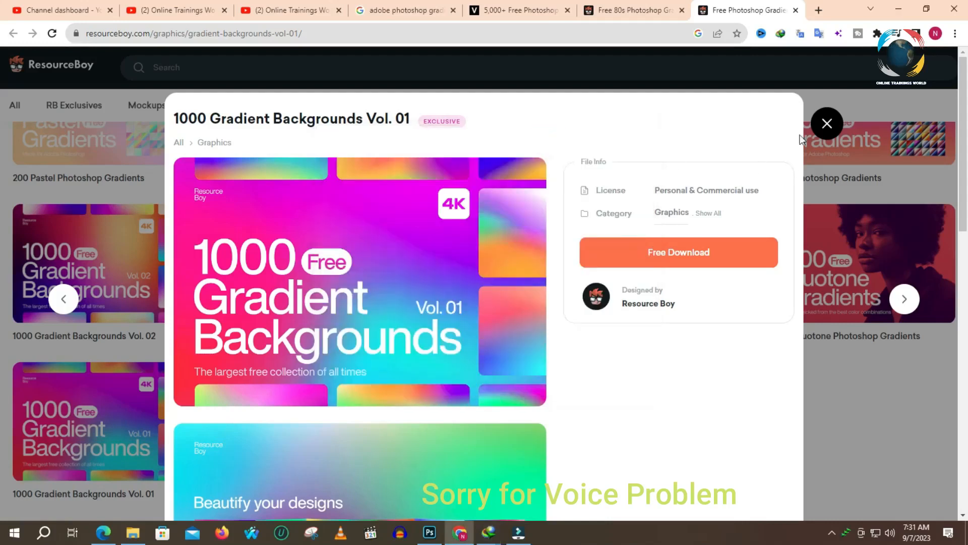
click(827, 123)
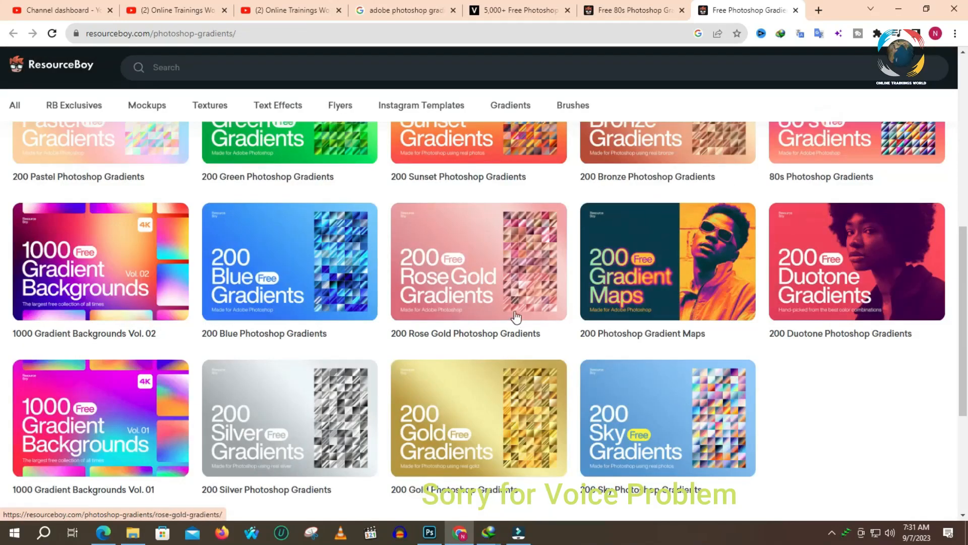
scroll(379, 315, up, 7)
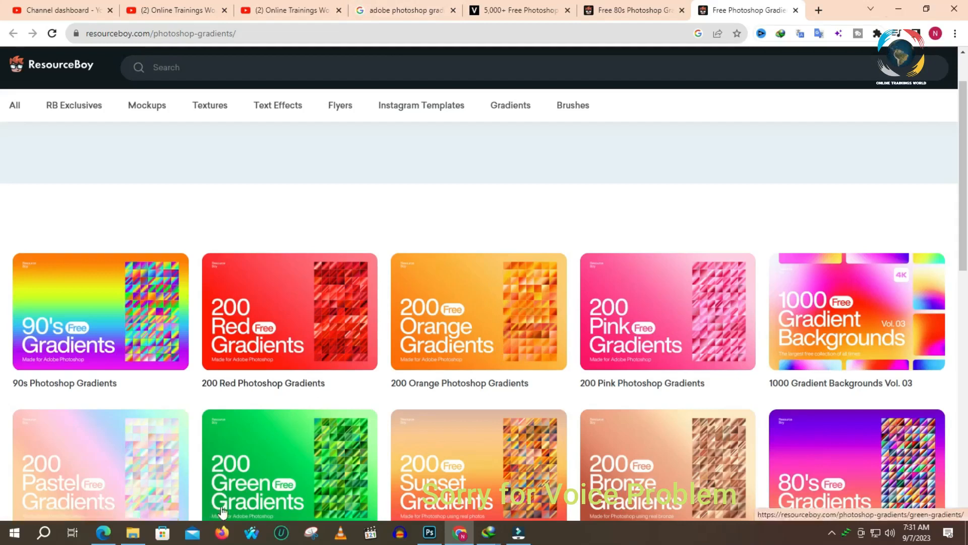
- Switch to Photoshop and open the Gradient Editor for the Gradient tool
click(430, 532)
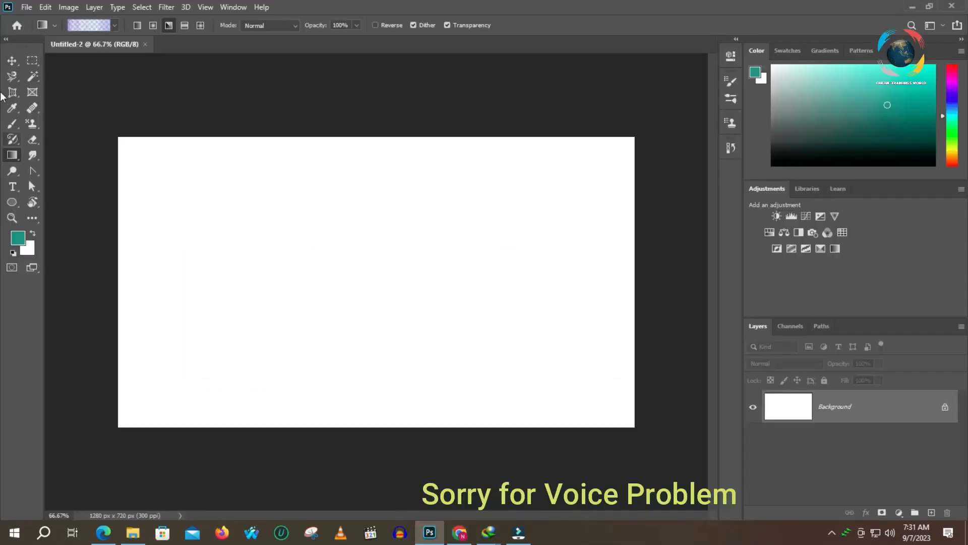
click(79, 27)
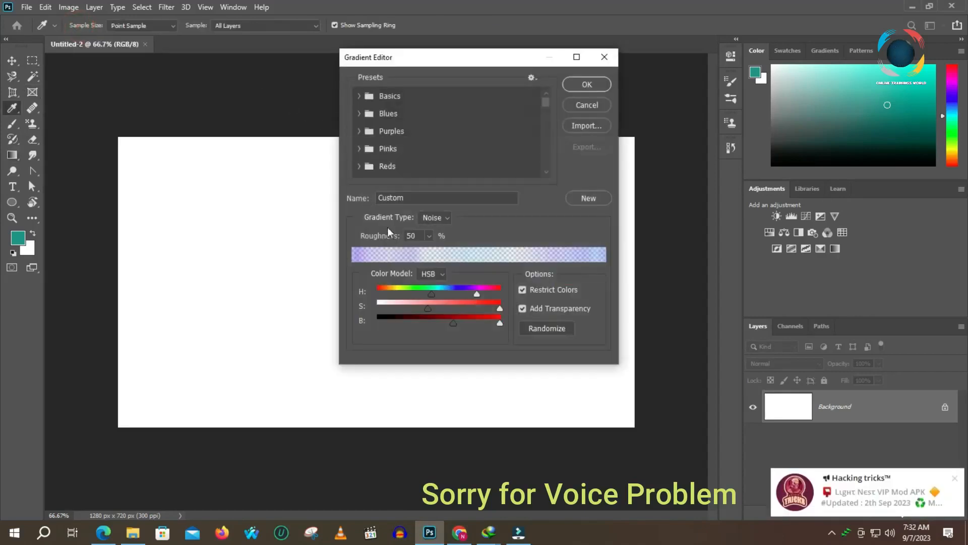
- Open the Telegram notification, mute the Hacking tricks channel, and close the Telegram window
click(819, 502)
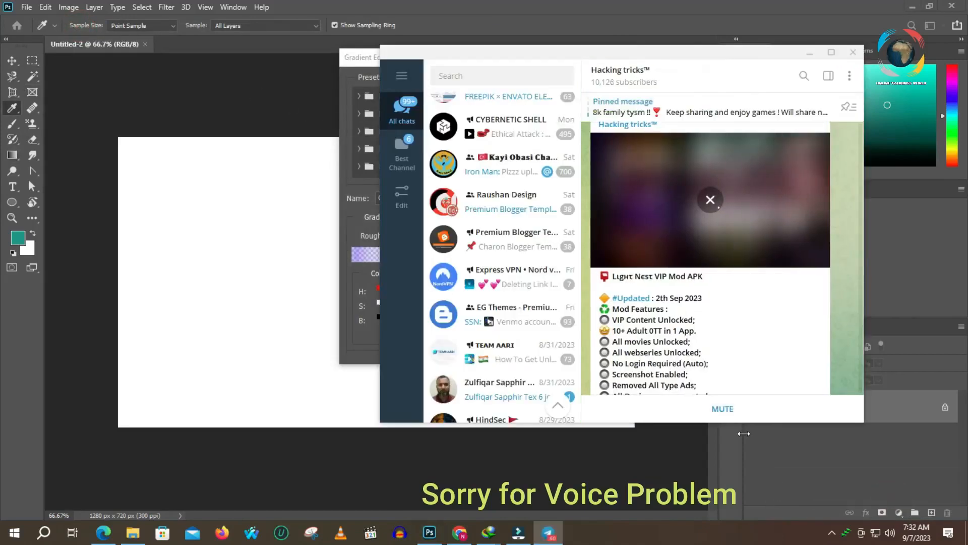
click(725, 410)
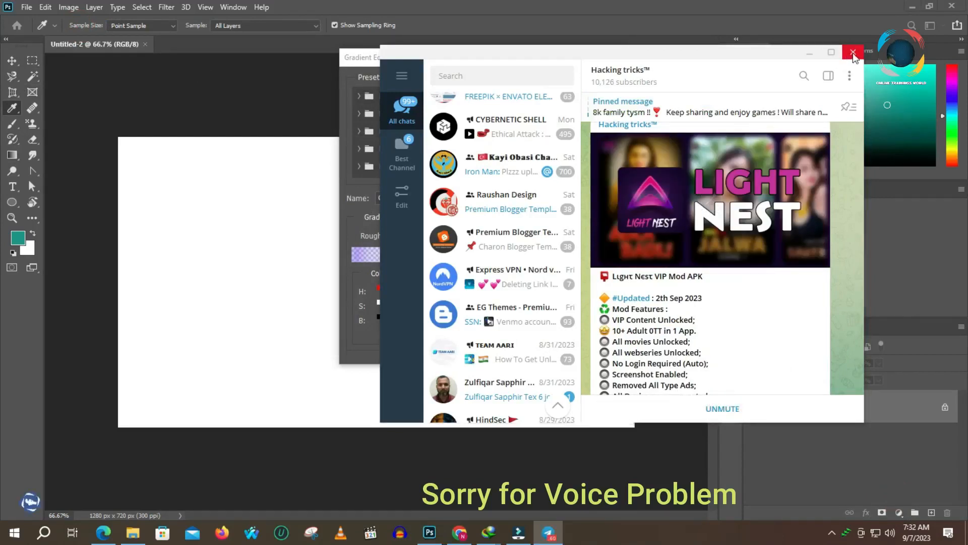
click(853, 52)
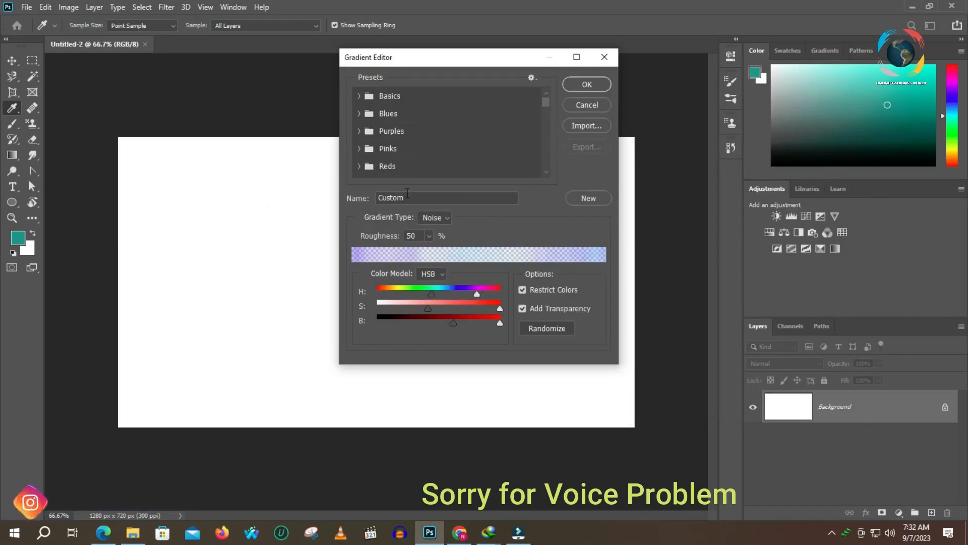
scroll(457, 146, down, 2)
scroll(458, 146, down, 3)
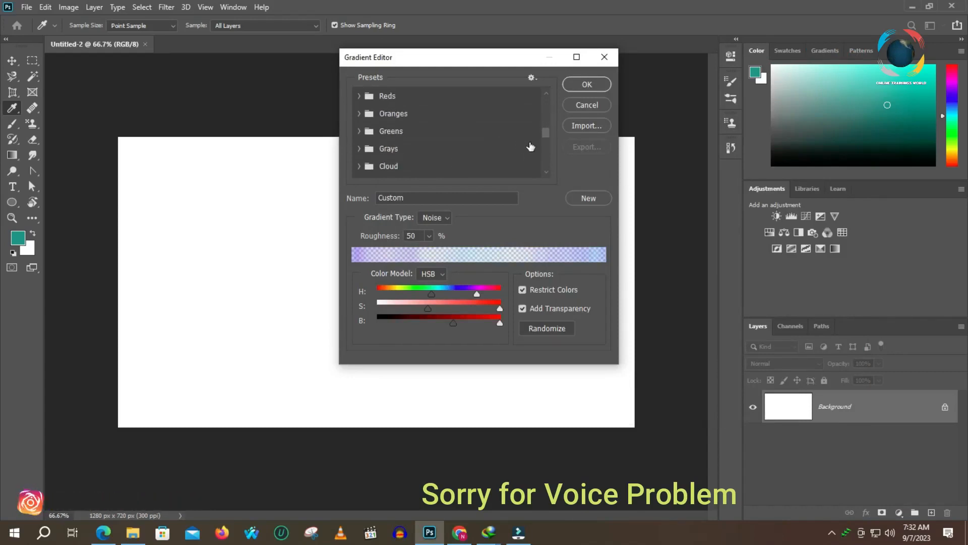
drag(547, 132, 541, 175)
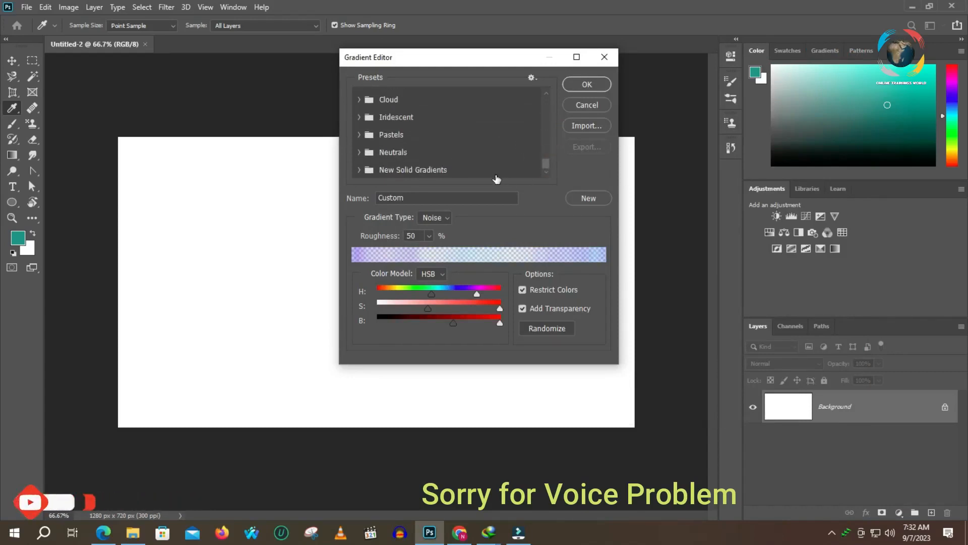
click(583, 128)
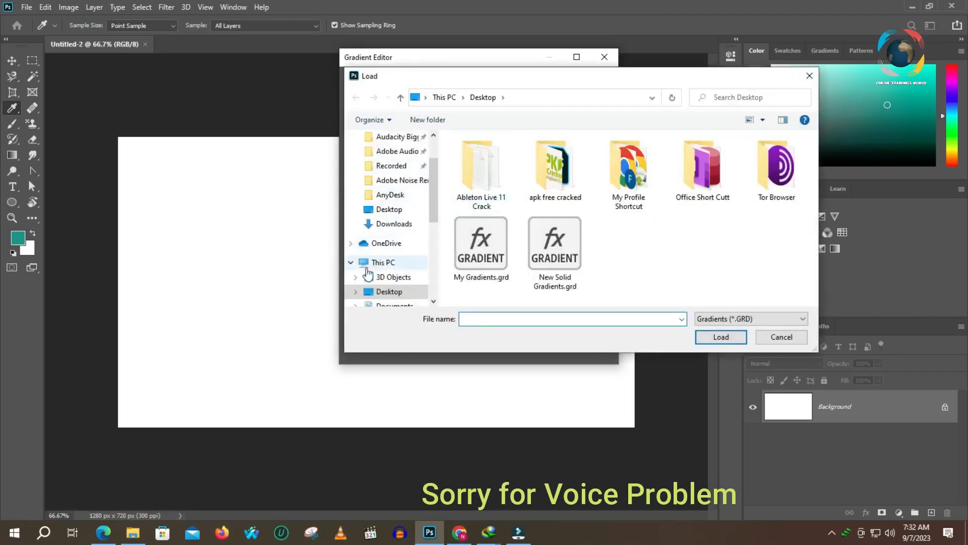
click(737, 317)
click(723, 328)
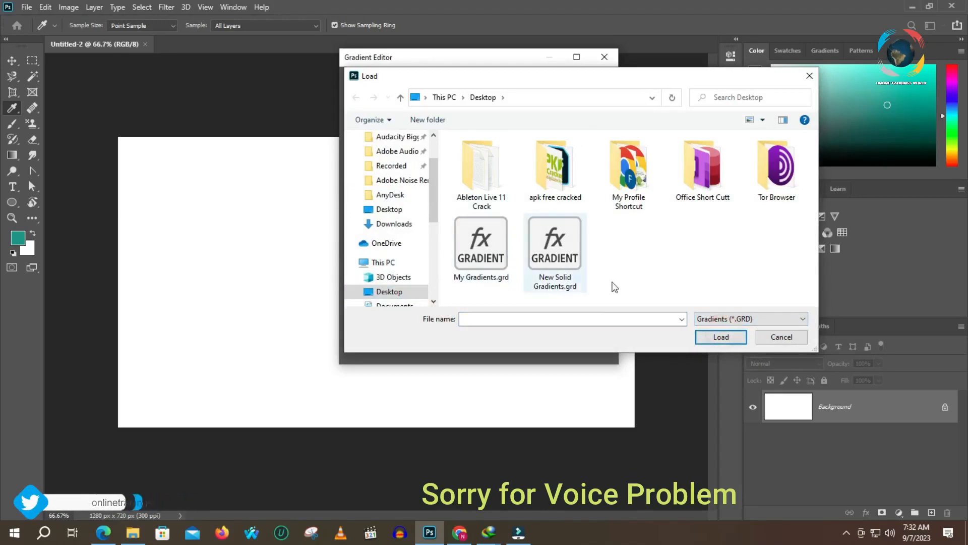
click(789, 341)
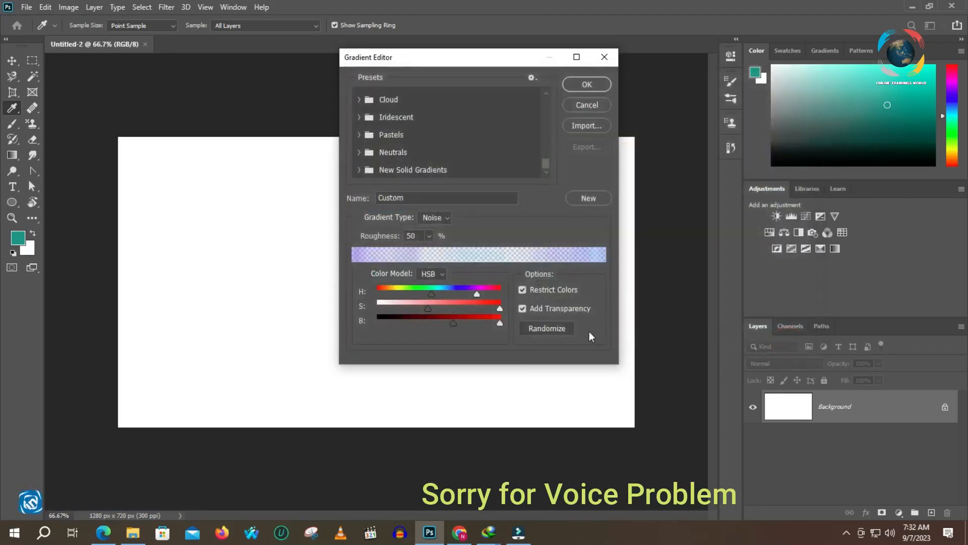
- Switch to File Explorer and extract Resource-Boy-80s-Photoshop-Gradients.zip into its own folder on the Desktop
click(137, 536)
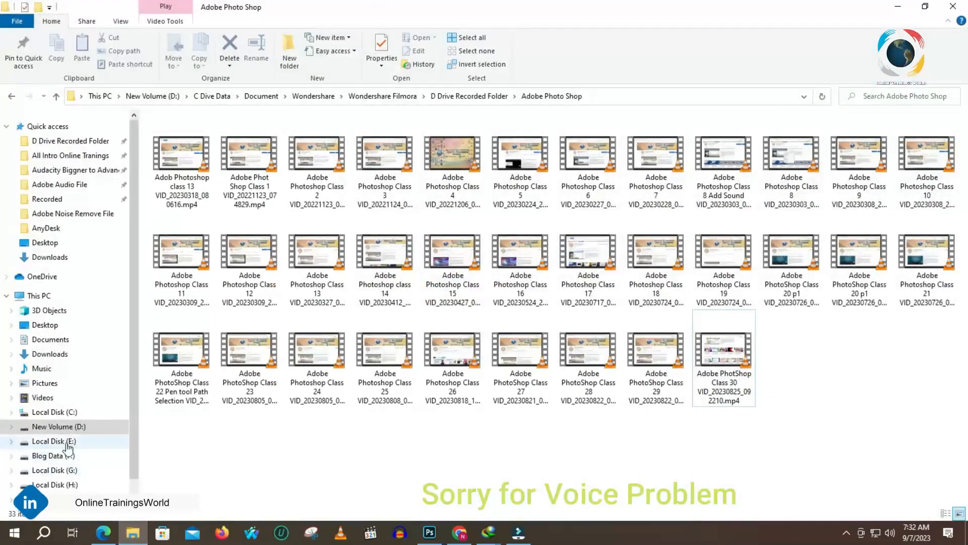
click(41, 324)
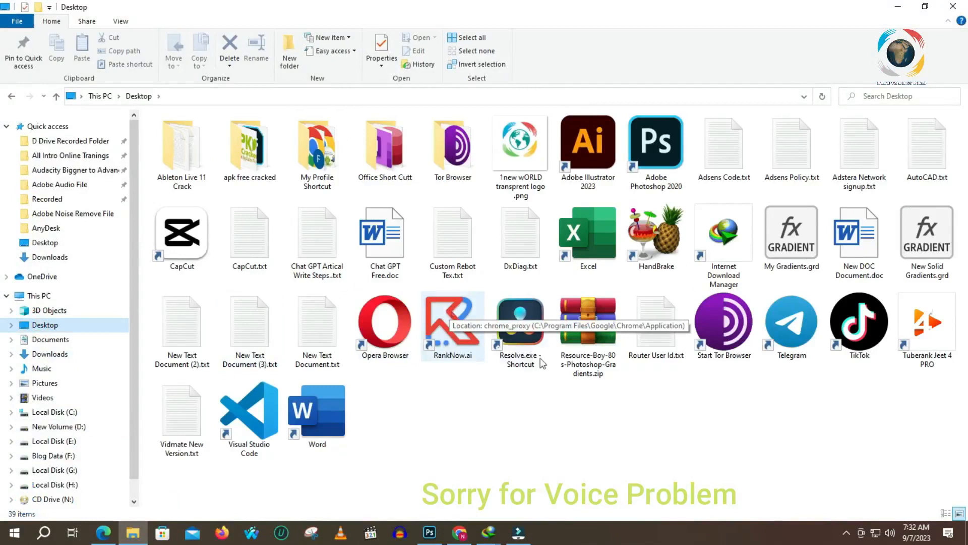
right_click(601, 334)
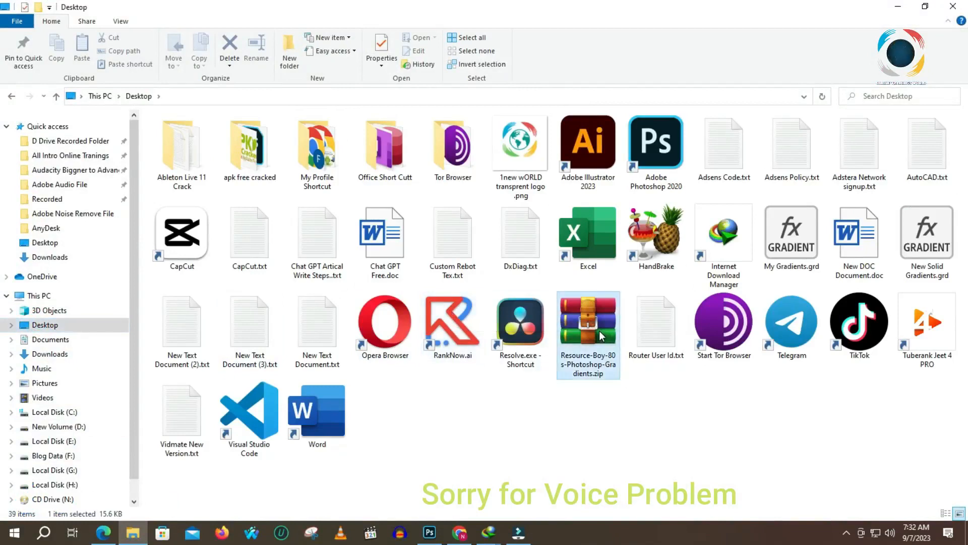
click(691, 122)
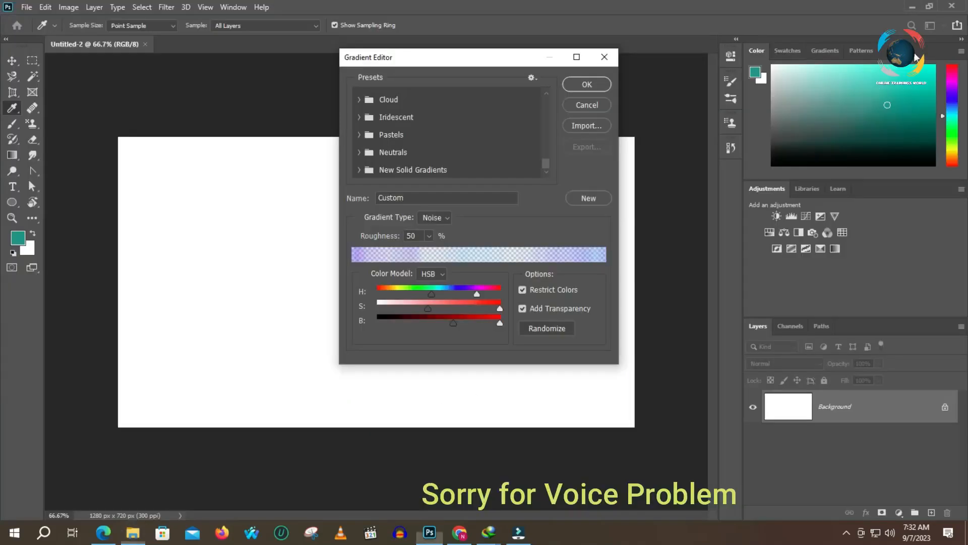
- Import Resource Boy 80s Gradients.grd from the extracted Desktop folder into the Gradient Editor presets
click(576, 126)
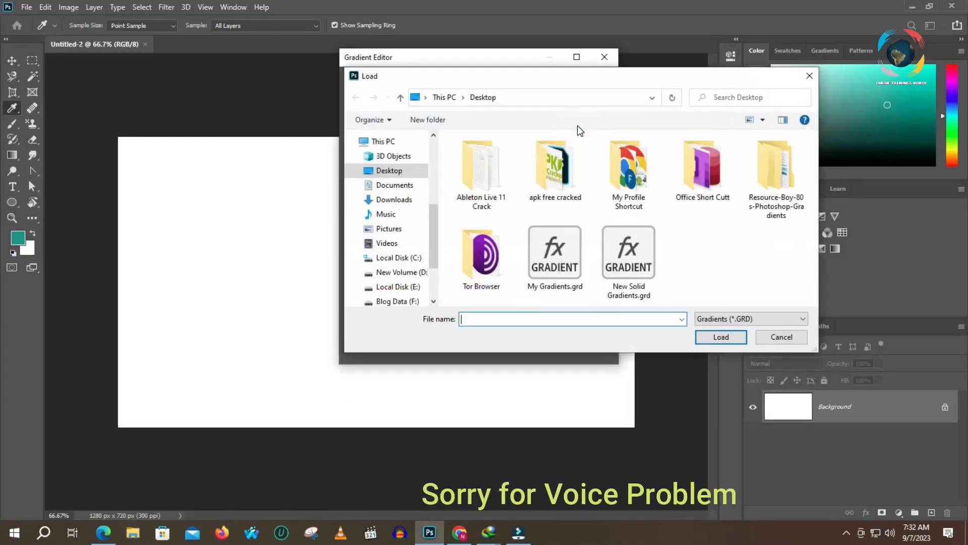
double_click(777, 172)
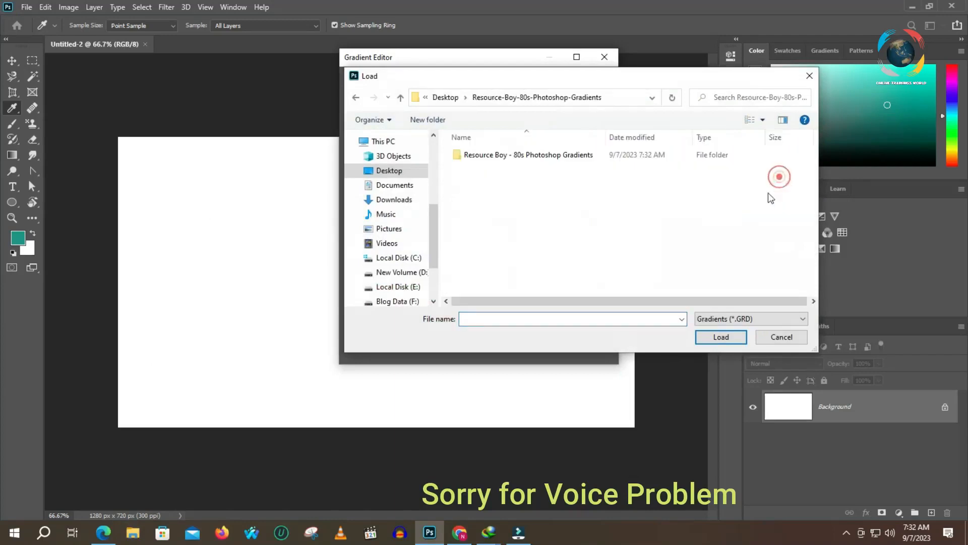
click(520, 158)
double_click(519, 159)
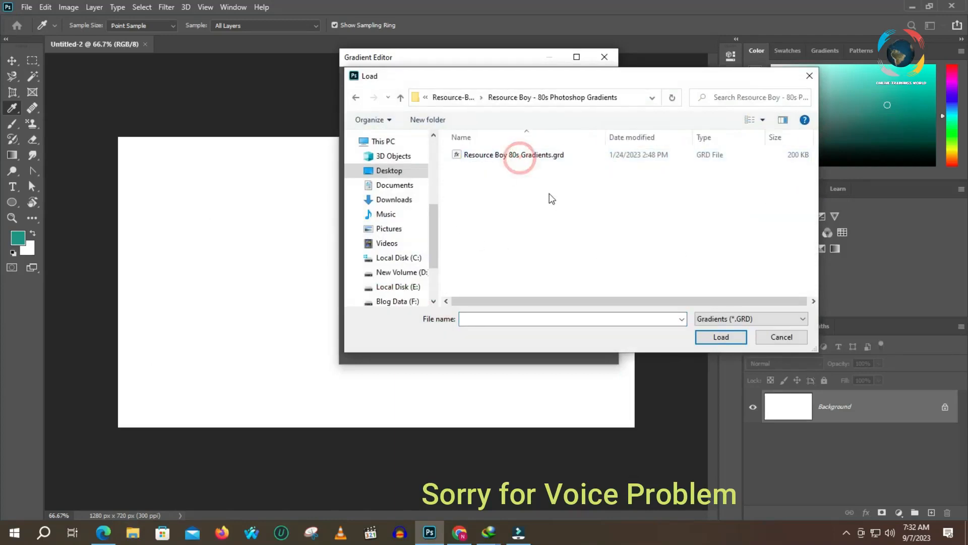
click(503, 154)
click(722, 336)
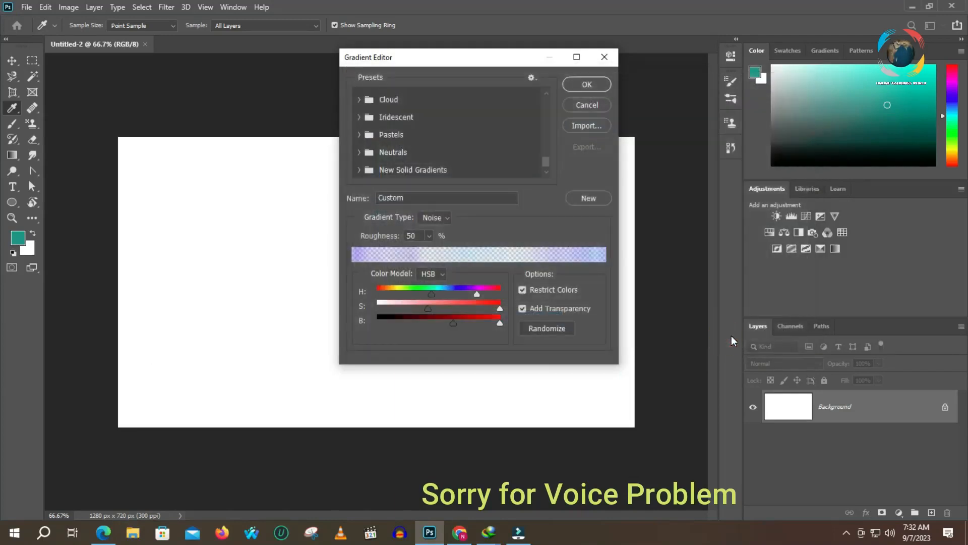
- Choose RB 80s Gradient 12 from the Resource Boy 80s Gradients group and apply it diagonally across the canvas from its upper-left corner
scroll(503, 158, down, 1)
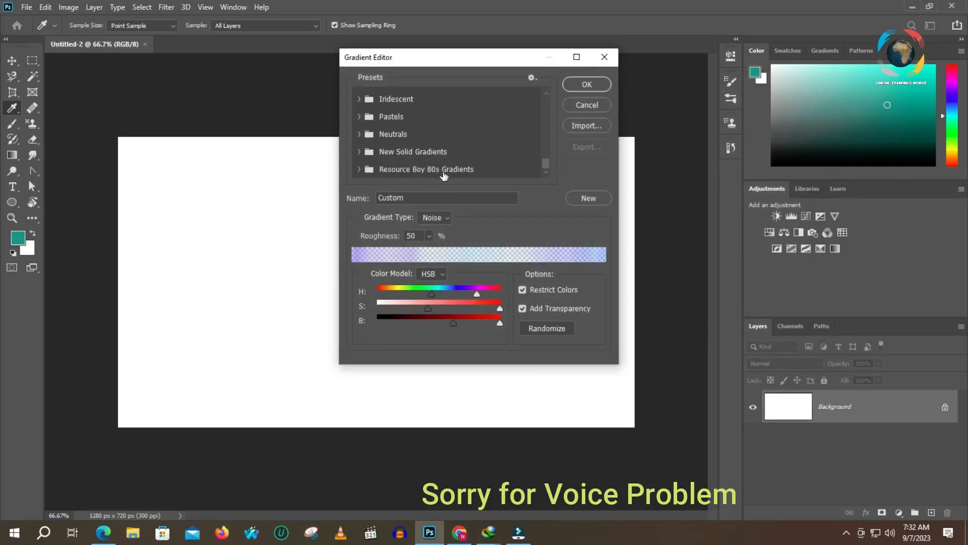
click(359, 171)
scroll(432, 171, down, 4)
scroll(448, 173, down, 5)
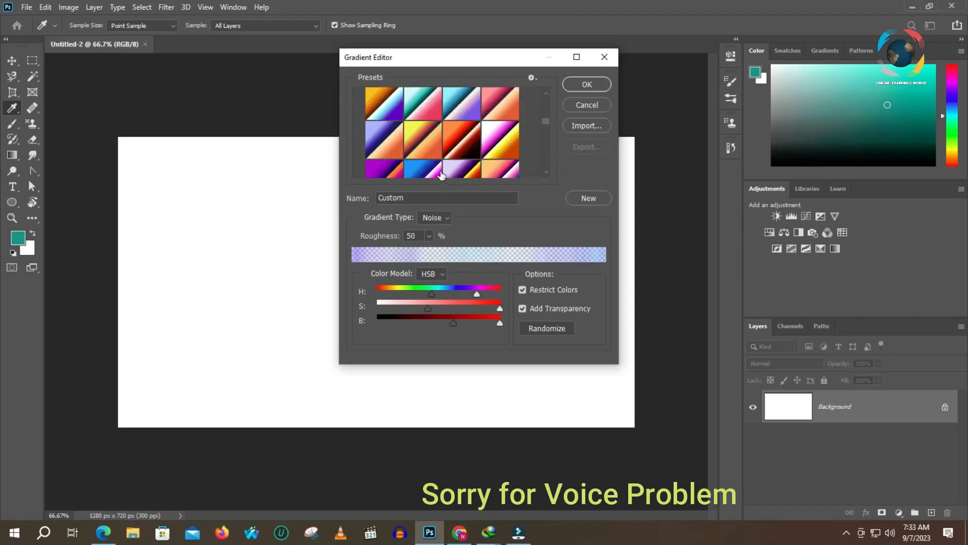
scroll(478, 155, up, 1)
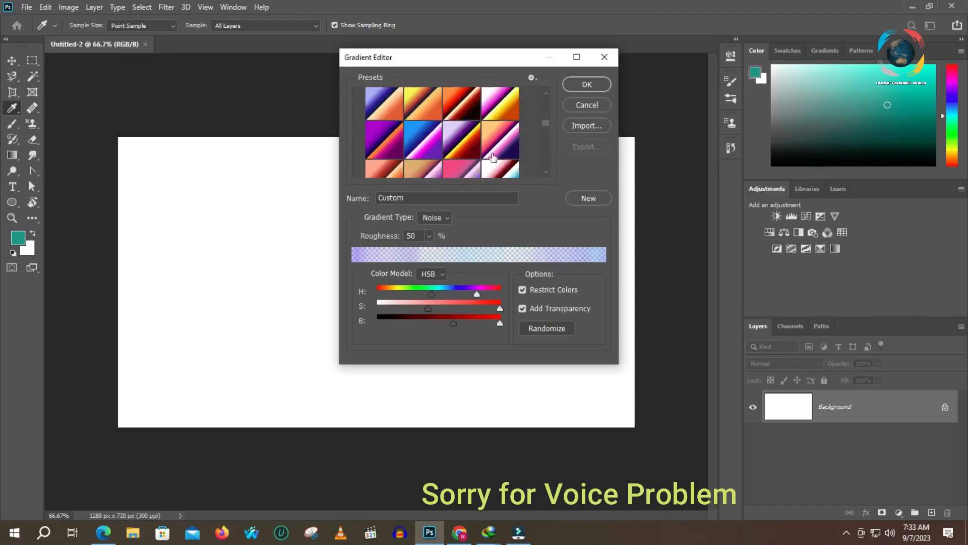
click(500, 142)
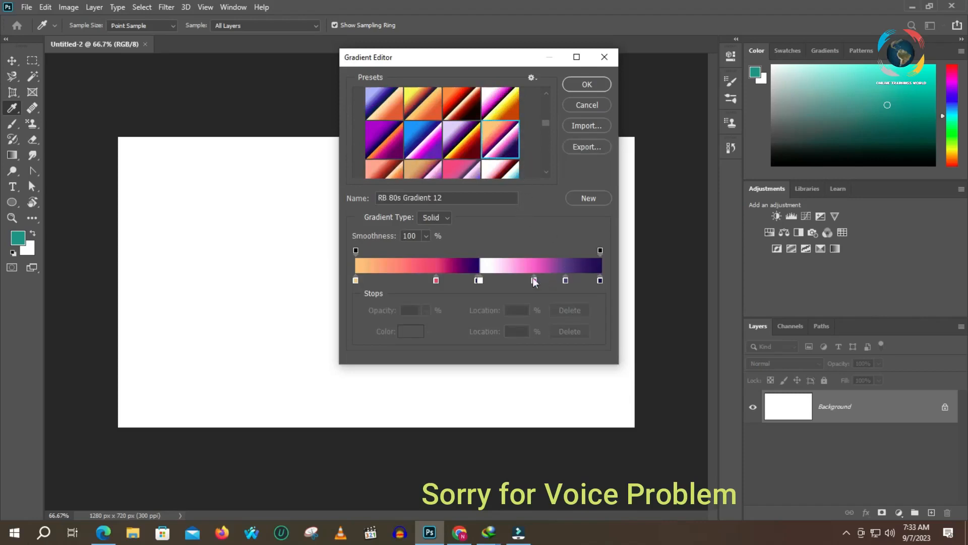
click(587, 84)
drag(138, 139, 504, 368)
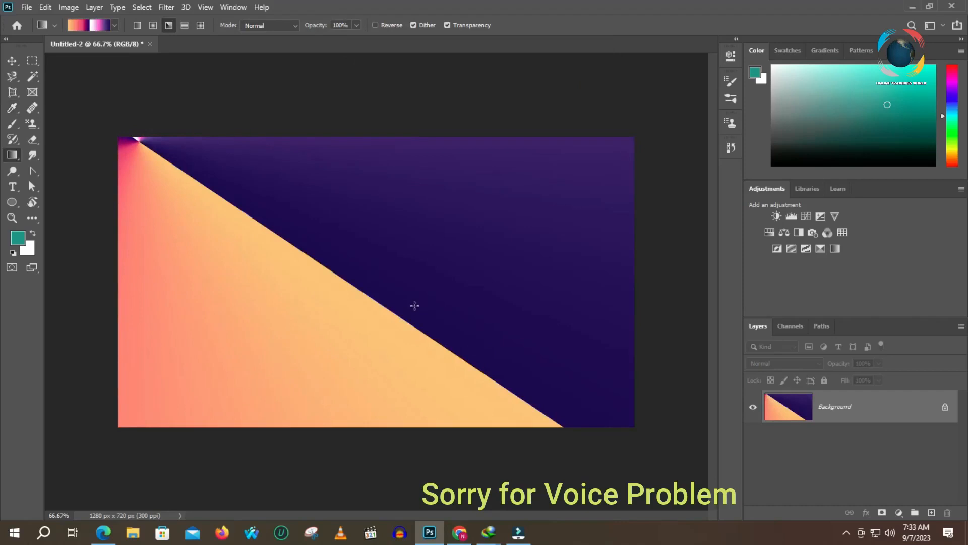
- Redraw the angle gradient diagonally several times, starting from different points around the canvas middle
drag(396, 236, 594, 371)
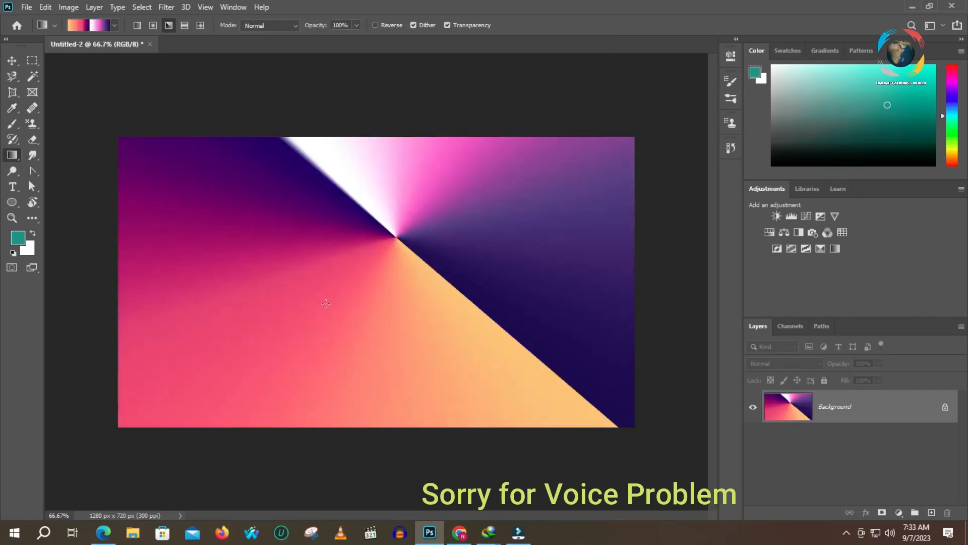
drag(299, 295, 401, 374)
drag(427, 253, 549, 371)
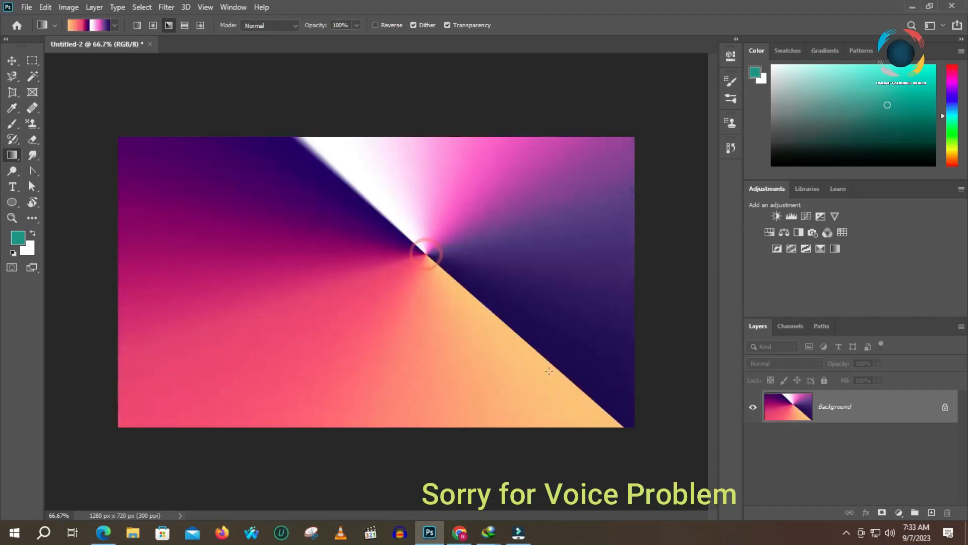
- Apply the gradient diagonally in linear style twice, and once in radial style around the canvas middle
click(137, 25)
drag(181, 205, 429, 333)
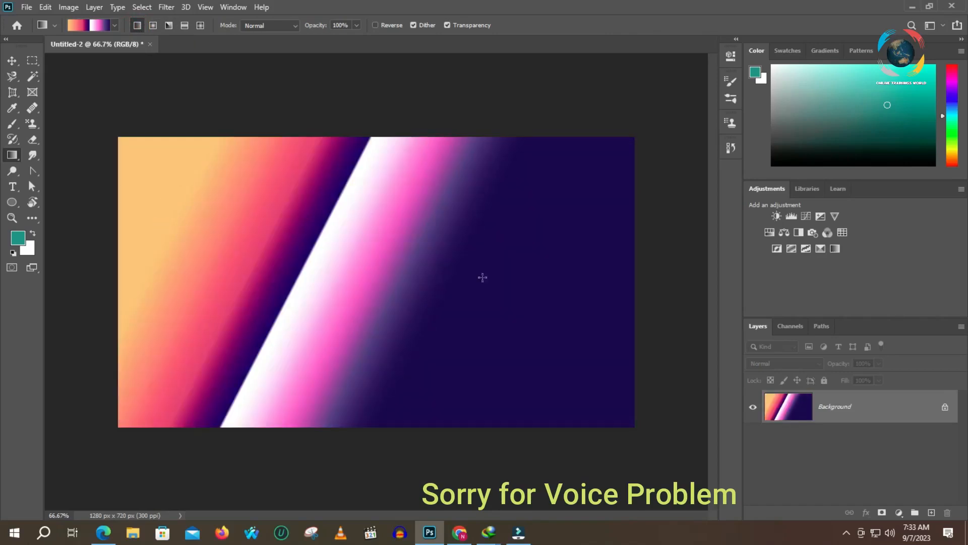
drag(450, 244, 536, 301)
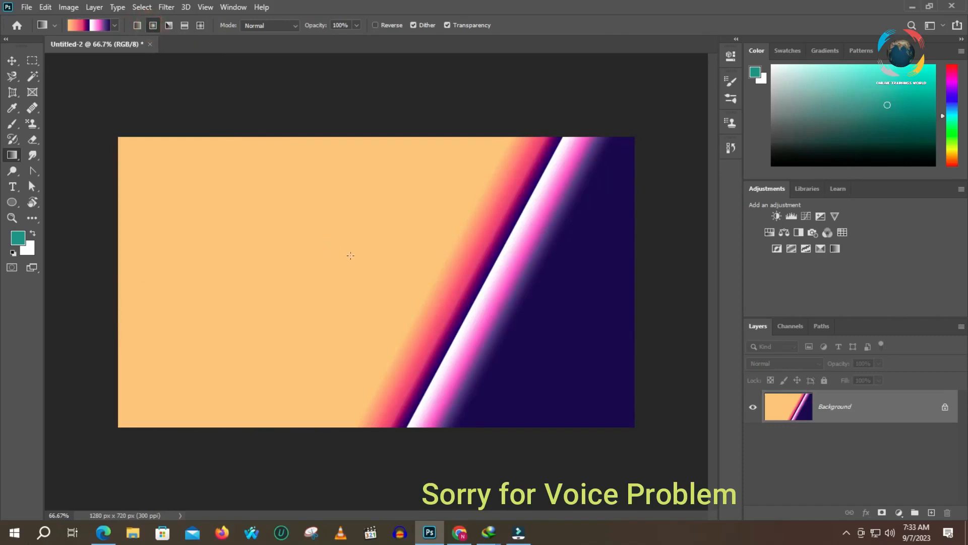
drag(371, 264, 702, 408)
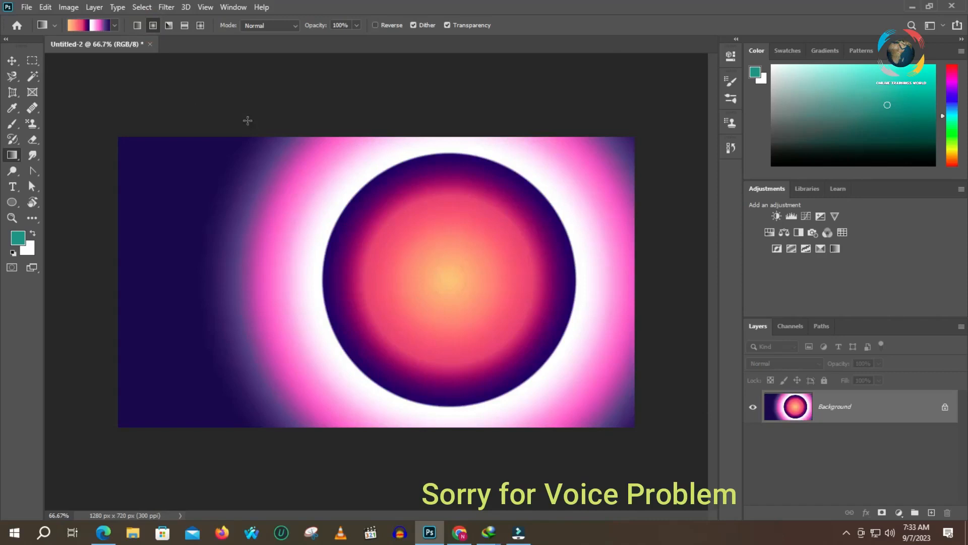
- Apply the gradient diagonally across the canvas in reflected style and again in diamond style
click(184, 26)
drag(197, 205, 495, 322)
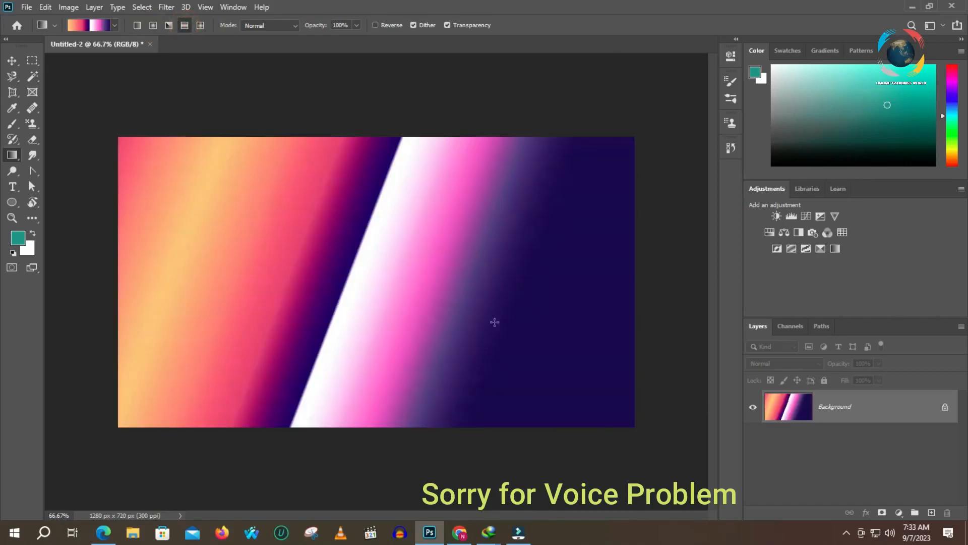
click(201, 25)
drag(323, 222, 589, 329)
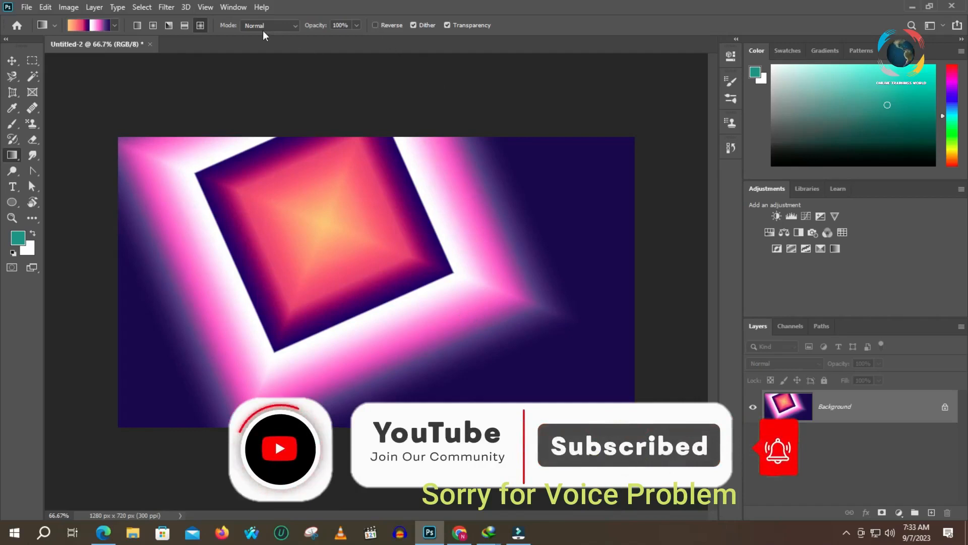
- Examine the Gradient tool's blend modes and its opacity slider, keeping Normal mode and 100% opacity
click(279, 26)
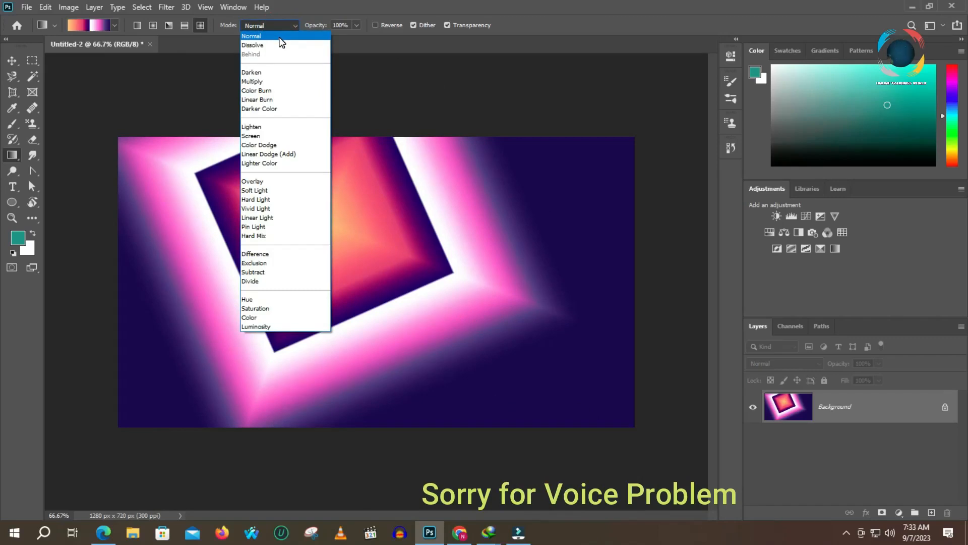
click(279, 39)
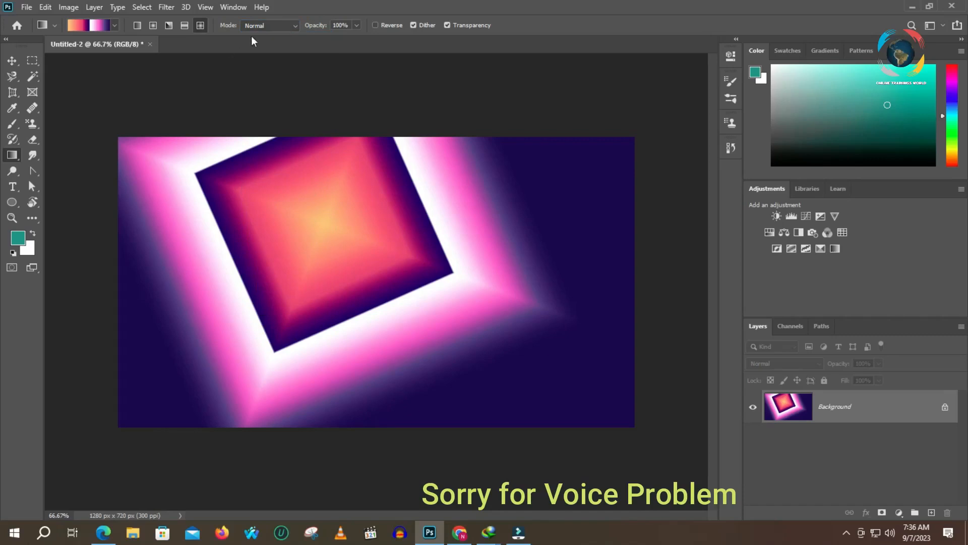
click(287, 25)
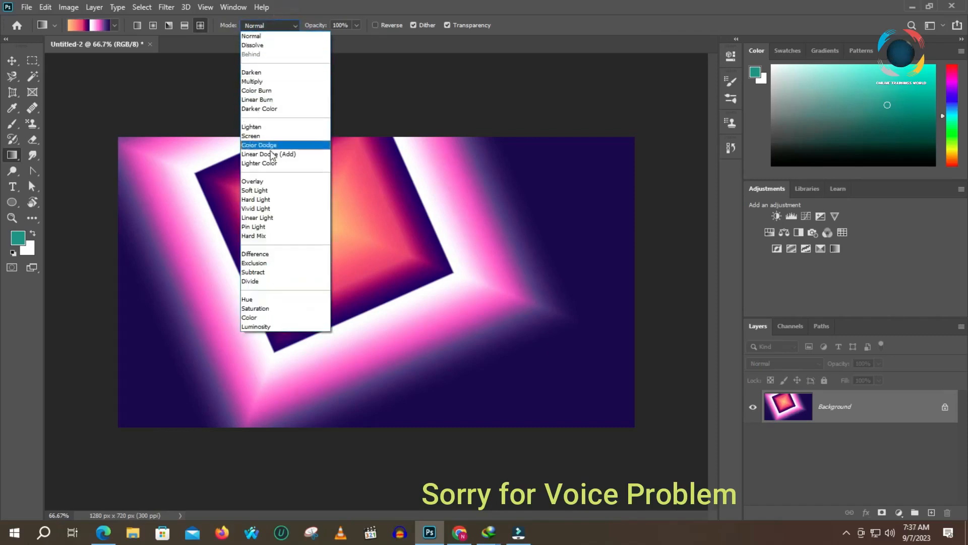
click(423, 88)
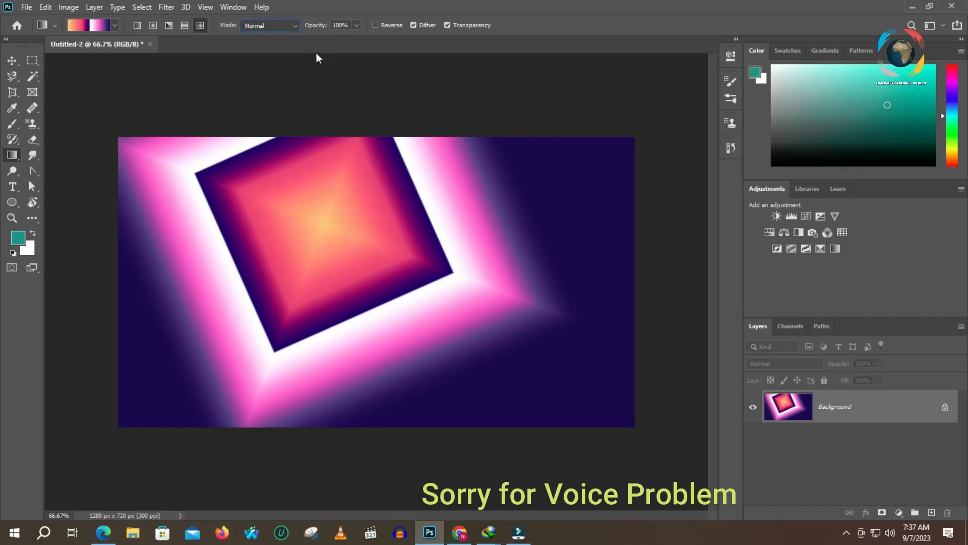
click(291, 32)
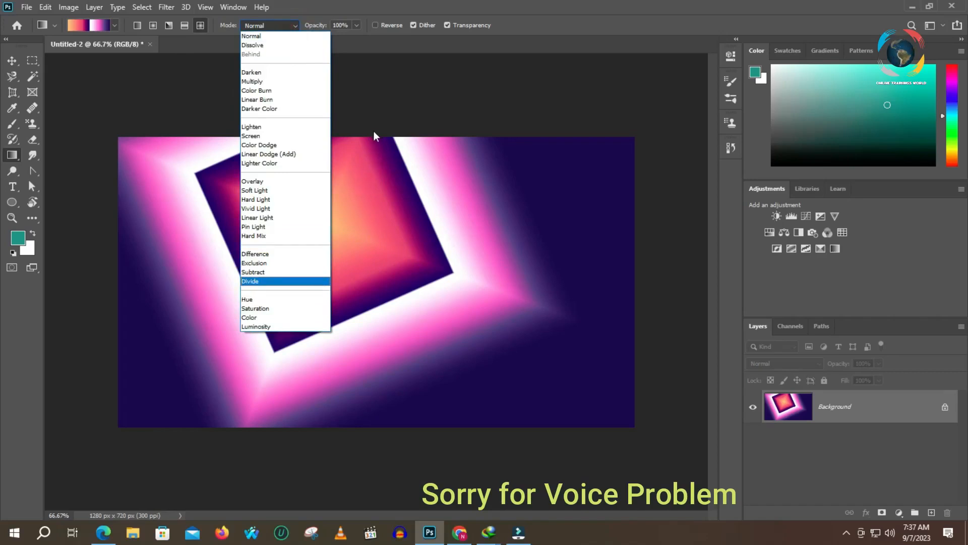
click(364, 53)
click(357, 26)
click(355, 26)
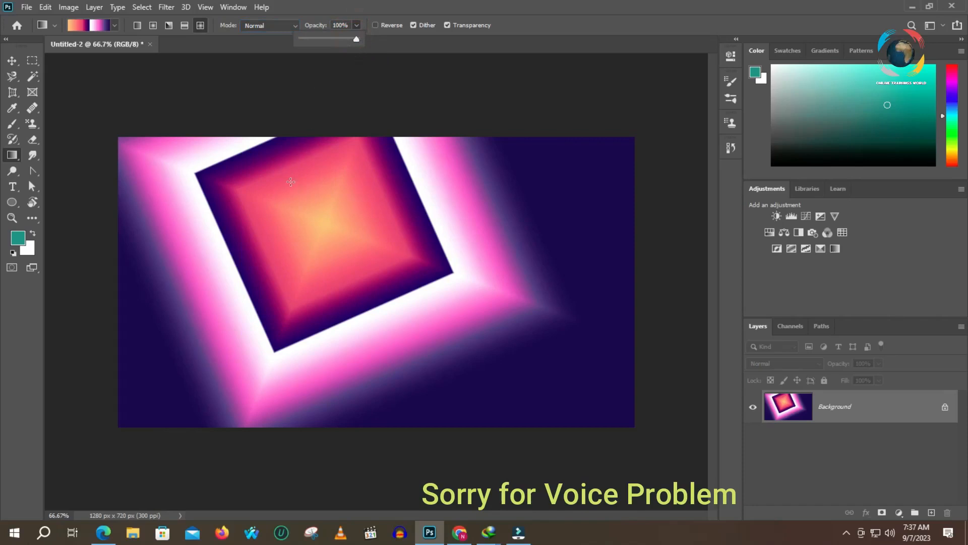
click(382, 39)
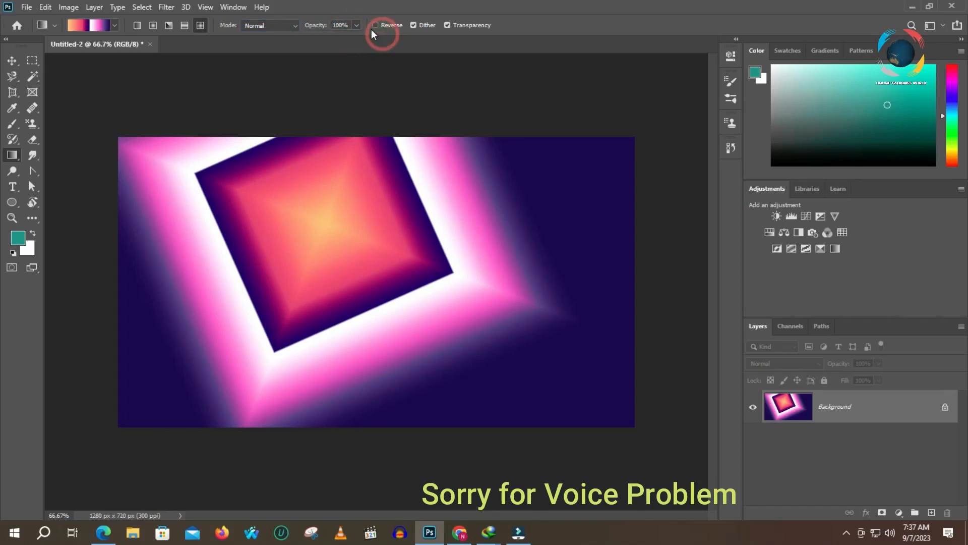
- Enable Reverse and apply a smaller diamond gradient from the centre of the existing diamond
click(375, 25)
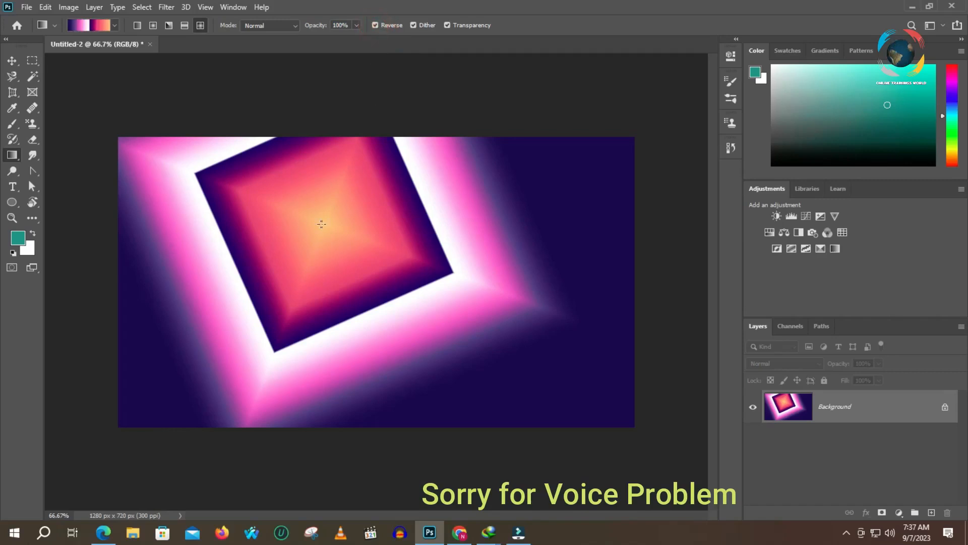
drag(321, 224, 447, 271)
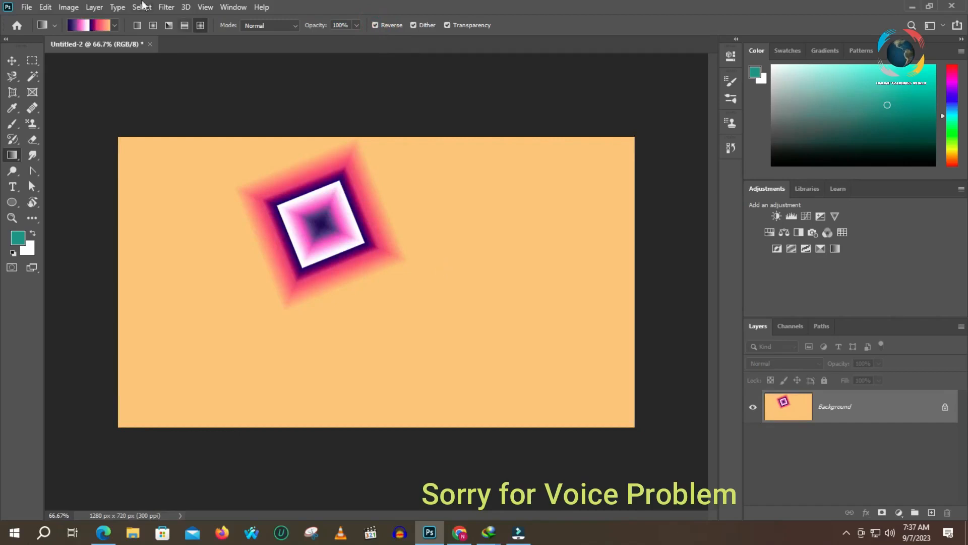
- Apply the linear gradient diagonally across the canvas with Reverse on, and again with Reverse off
click(137, 25)
drag(371, 196, 507, 292)
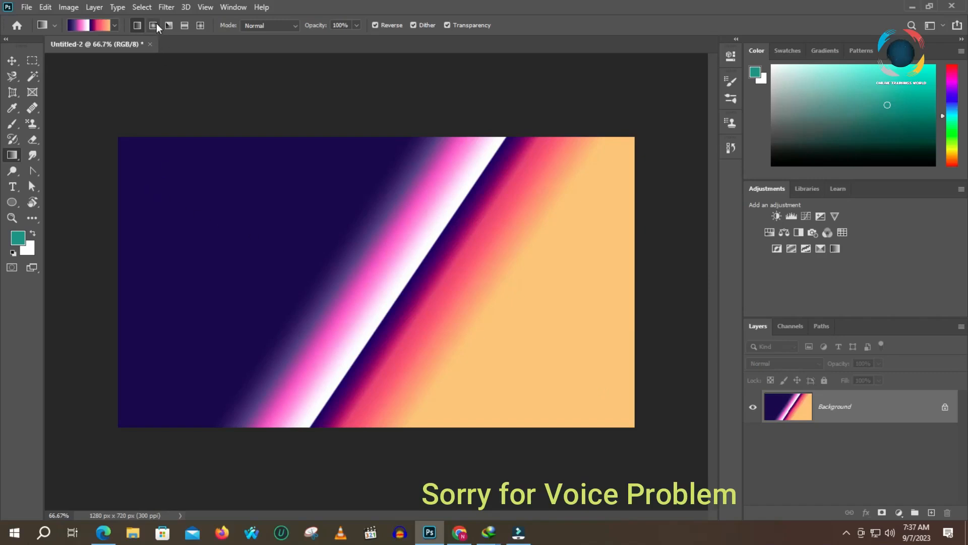
drag(234, 197, 440, 325)
drag(291, 194, 550, 318)
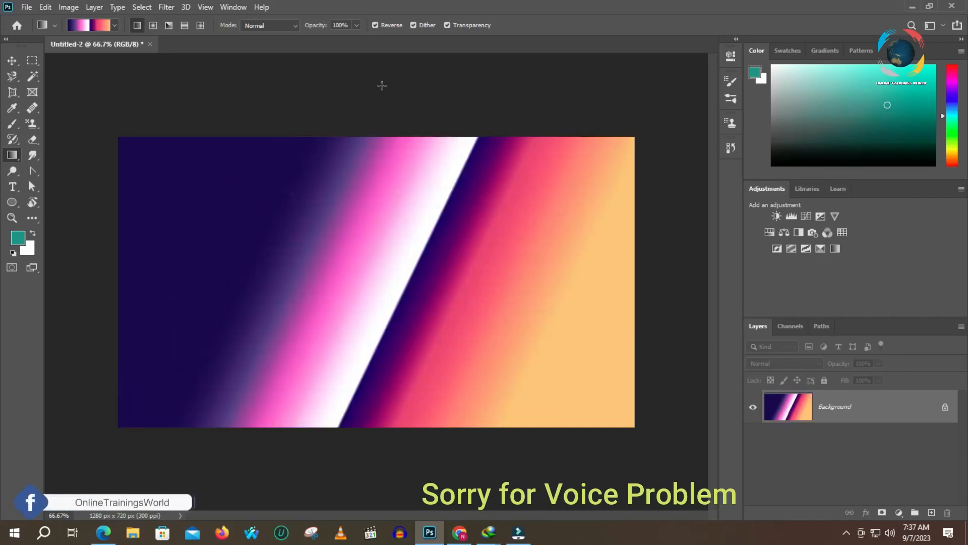
click(375, 25)
drag(276, 191, 445, 322)
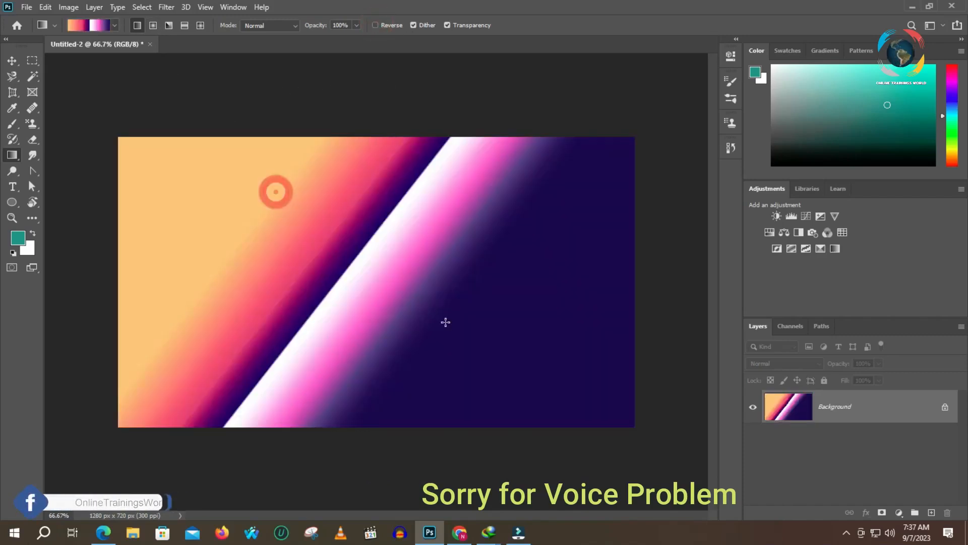
- Apply a small radial gradient near the canvas middle with Reverse on, and a larger one with Reverse off
click(375, 25)
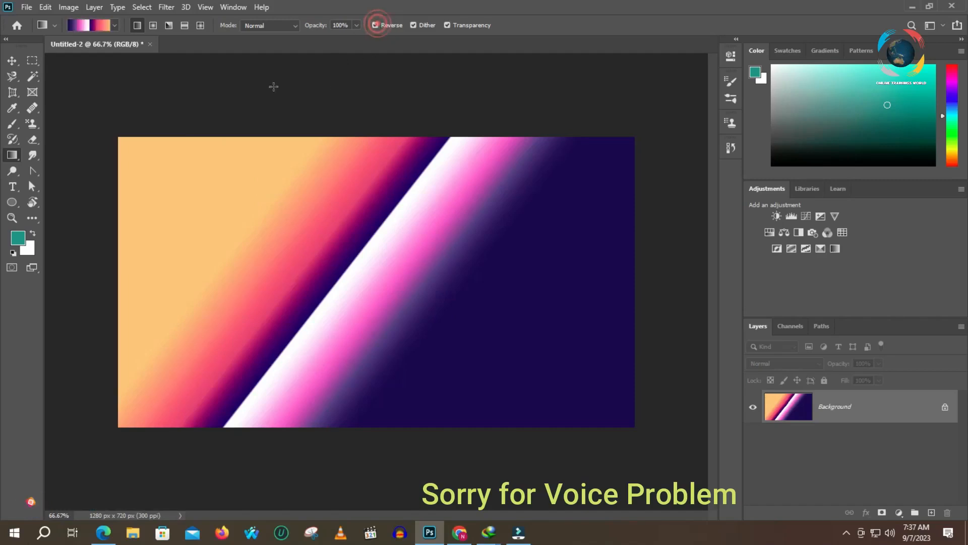
click(154, 24)
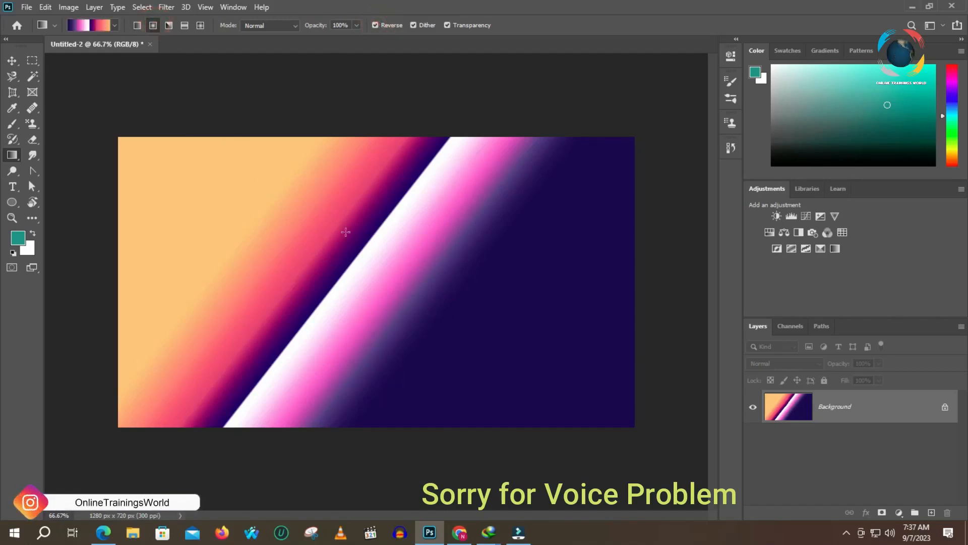
drag(346, 232, 433, 290)
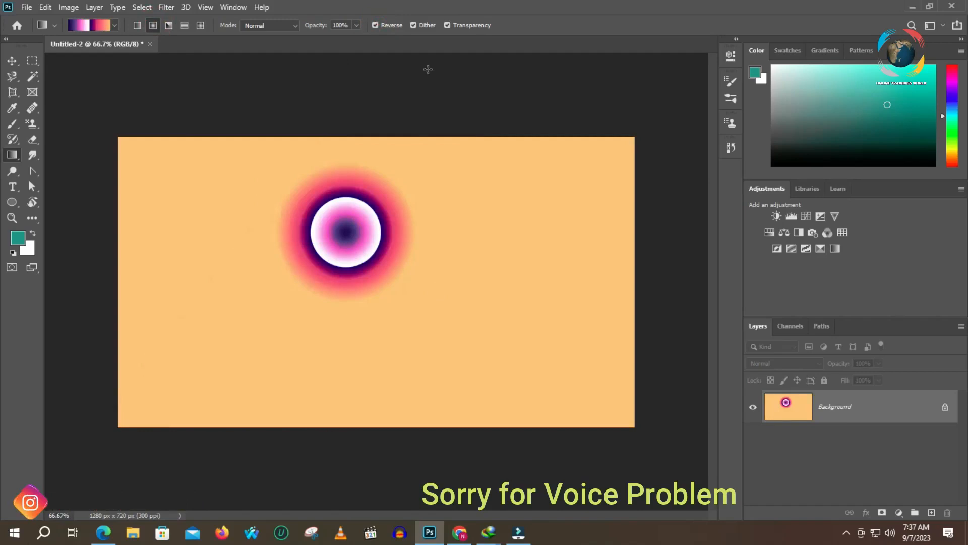
click(375, 25)
drag(345, 247, 451, 316)
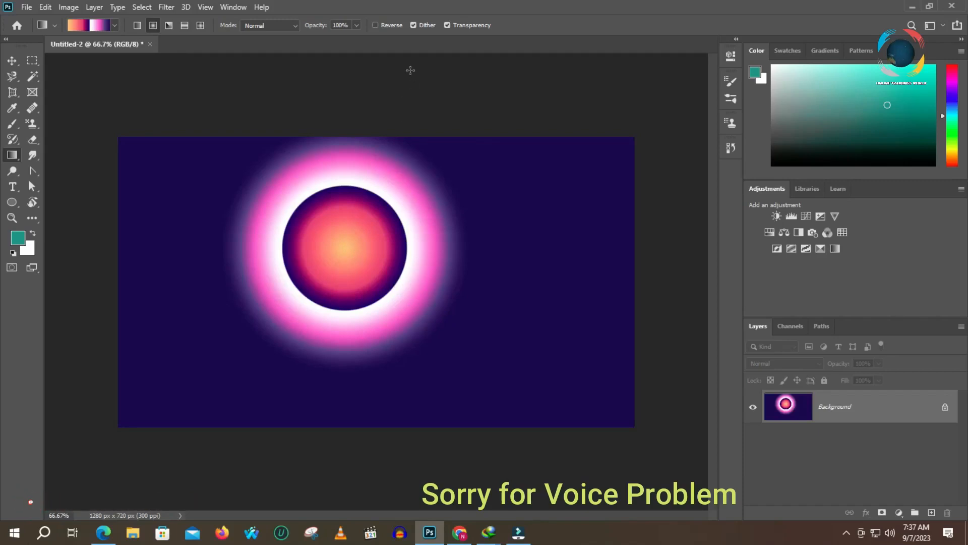
- Redraw the radial gradient with Dither off, and apply it again slightly higher after toggling the Transparency option
click(413, 25)
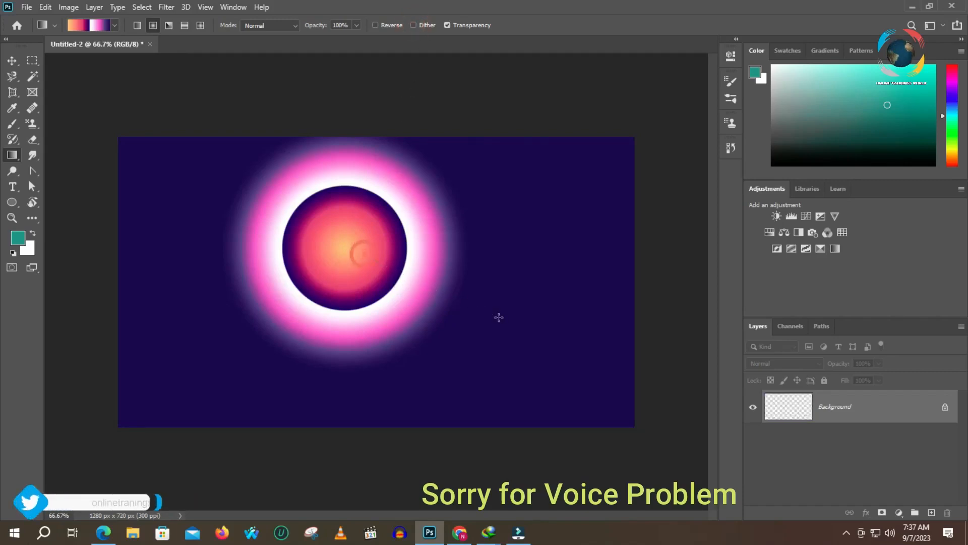
drag(363, 253, 498, 317)
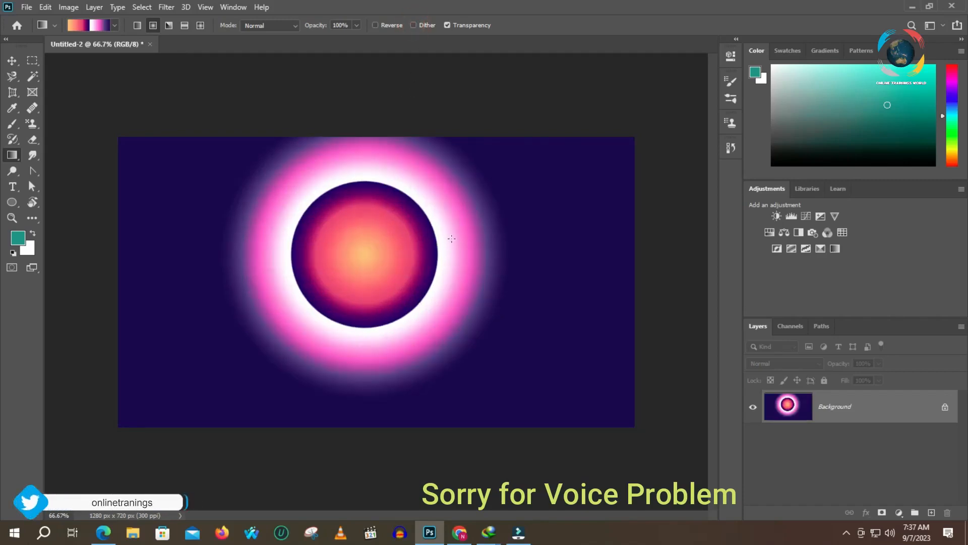
click(448, 25)
drag(383, 211, 521, 300)
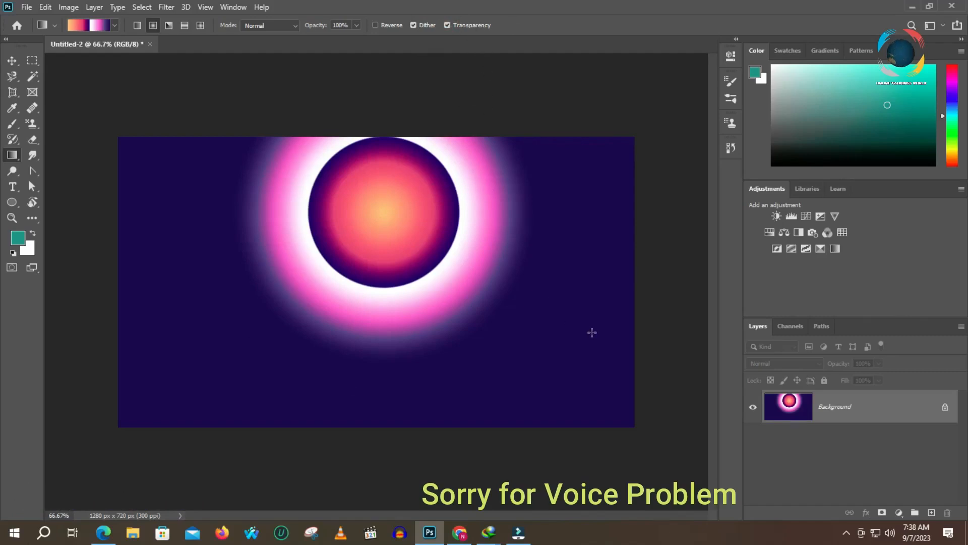
- Change RB 80s Gradient 12 to the Noise gradient type in the Gradient Editor and enable Restrict Colors
click(84, 26)
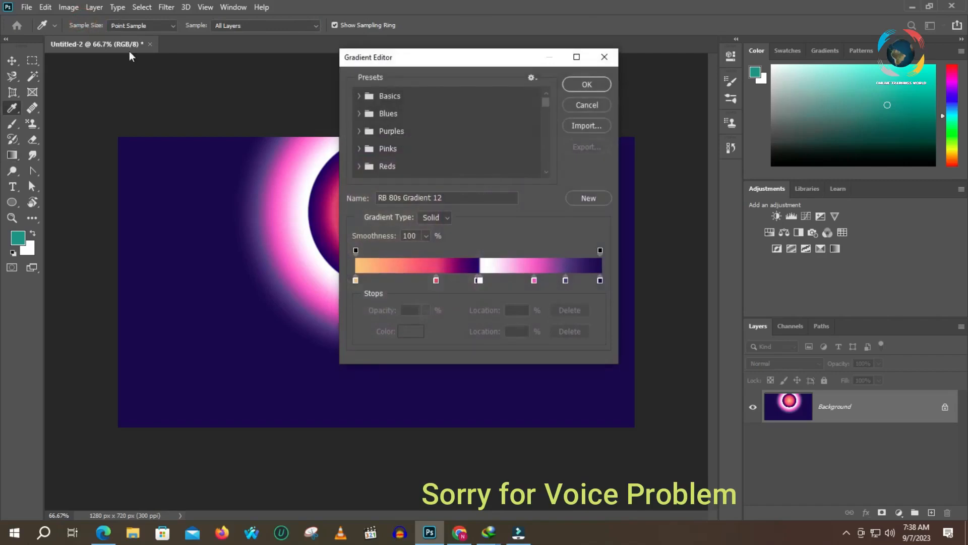
scroll(437, 174, down, 1)
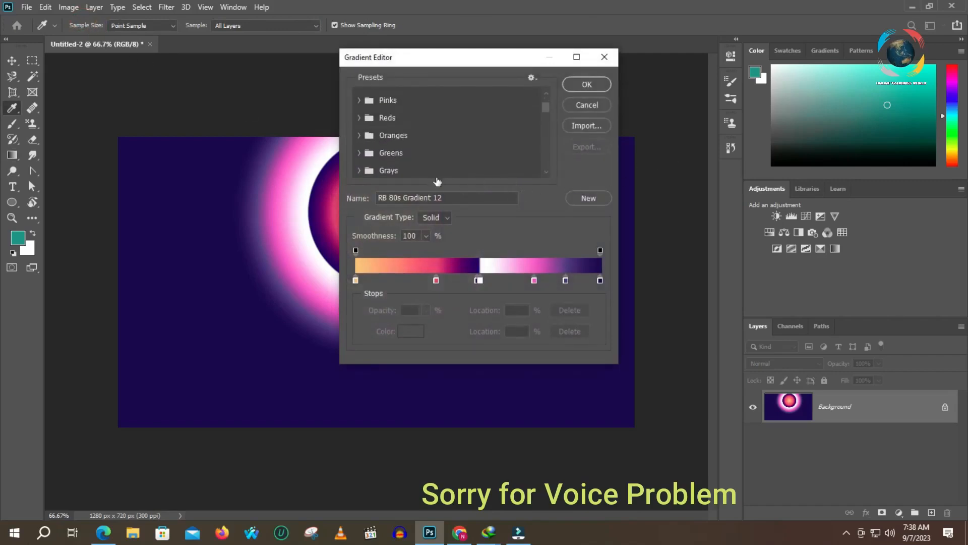
scroll(432, 177, down, 1)
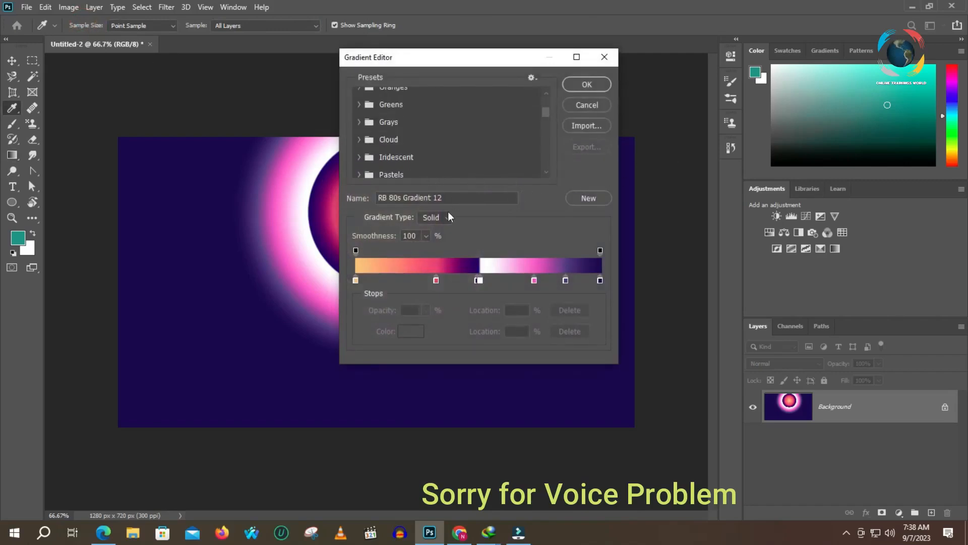
click(447, 240)
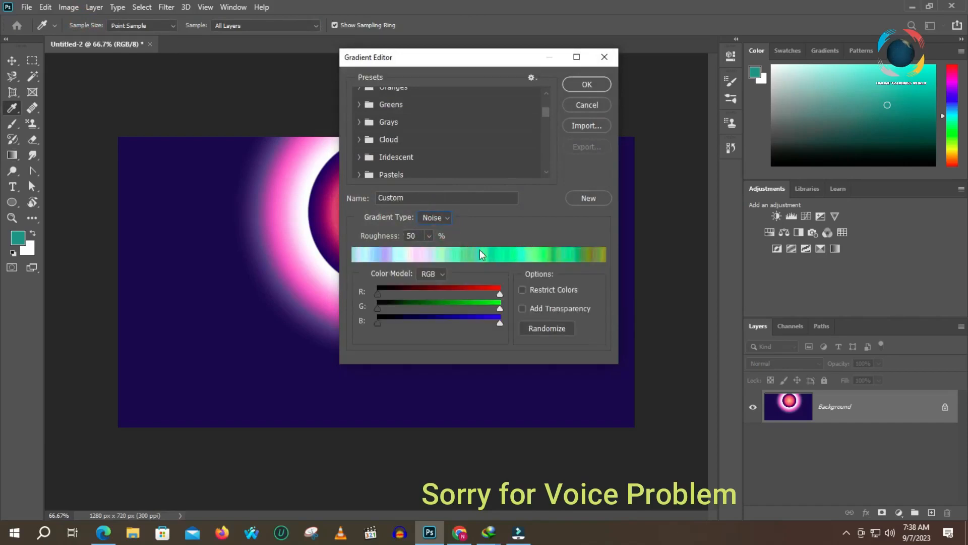
click(522, 290)
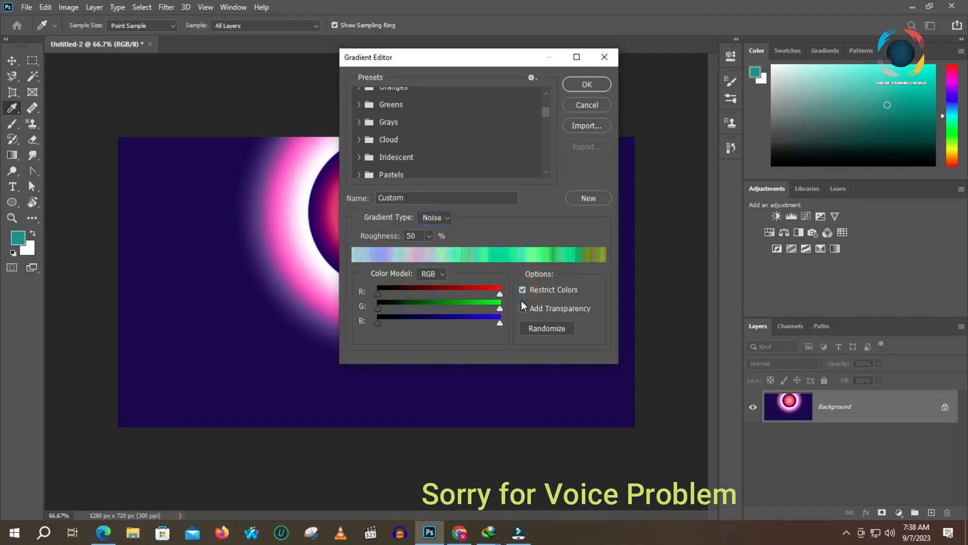
- Randomize the noise gradient's colors several times and set its color model to HSB
click(533, 329)
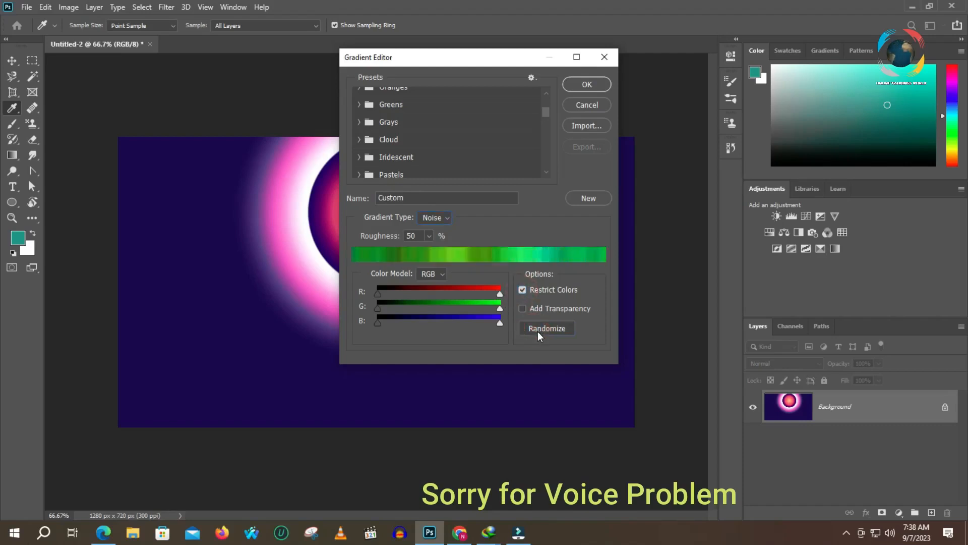
click(542, 327)
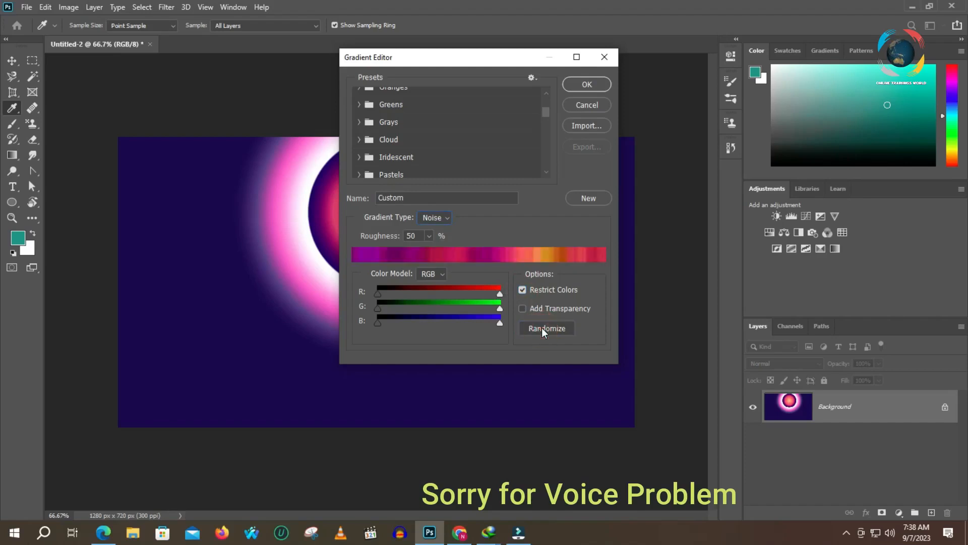
click(542, 327)
click(542, 328)
click(542, 328)
click(541, 328)
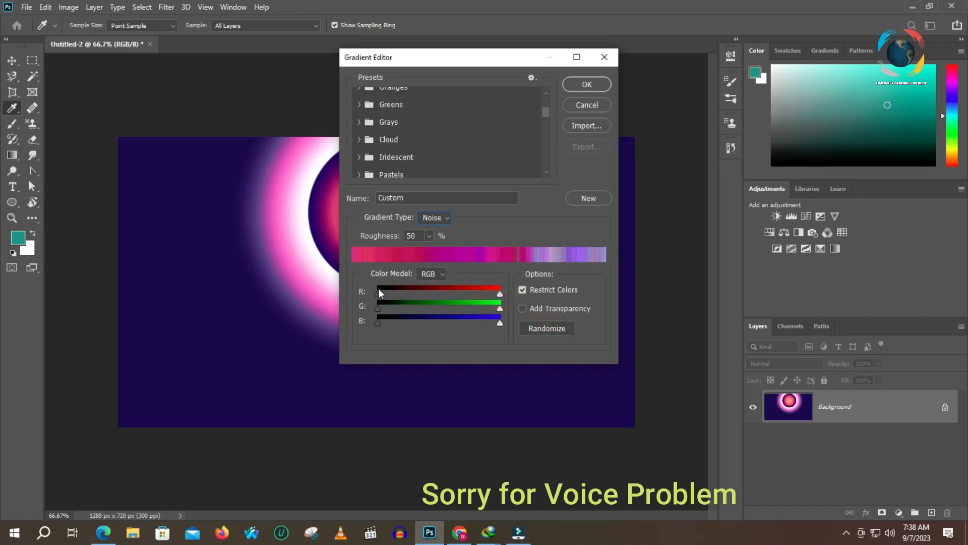
click(434, 285)
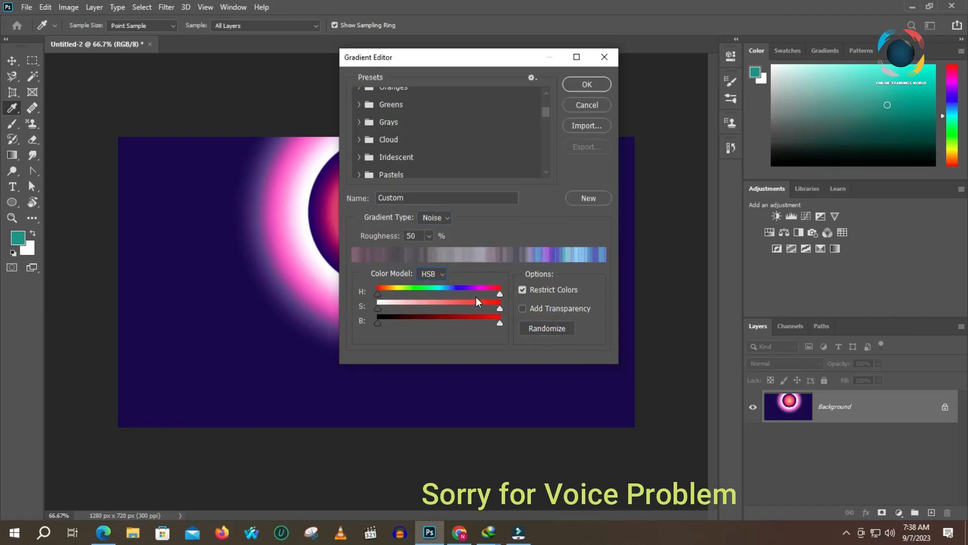
- Randomize the HSB noise gradient's colors twice more and narrow its hue range slightly at the upper end
click(537, 327)
click(539, 329)
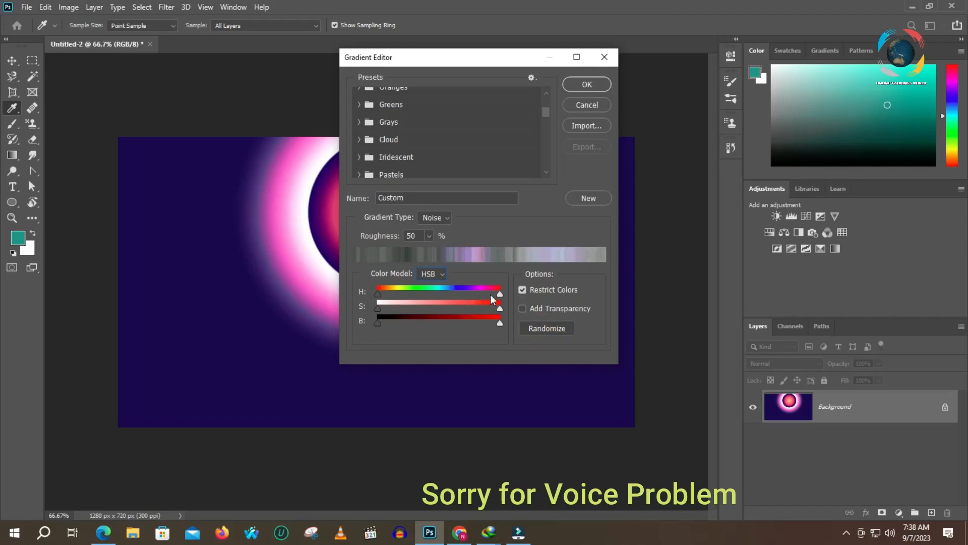
mouse_move(501, 294)
mouse_down()
mouse_move(381, 294)
mouse_move(495, 292)
mouse_up()
click(501, 307)
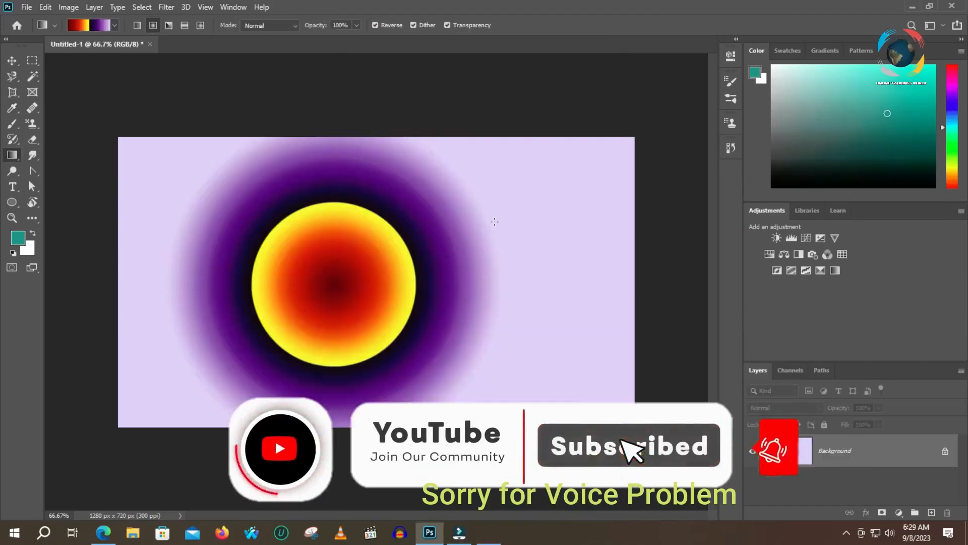
- Change RB 80s Gradient 11 to the Noise type and apply it radially from the canvas's upper-left area toward the lower right
click(92, 25)
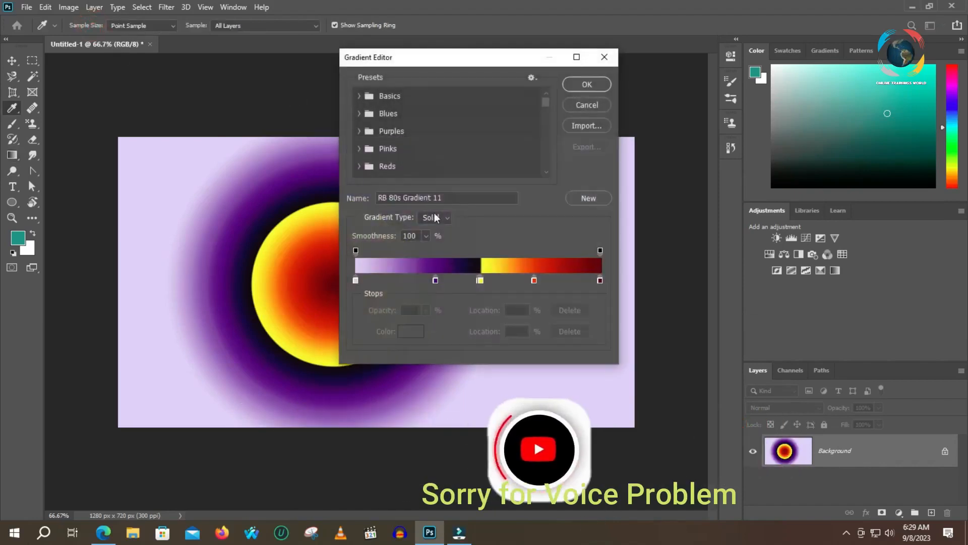
click(446, 216)
click(433, 228)
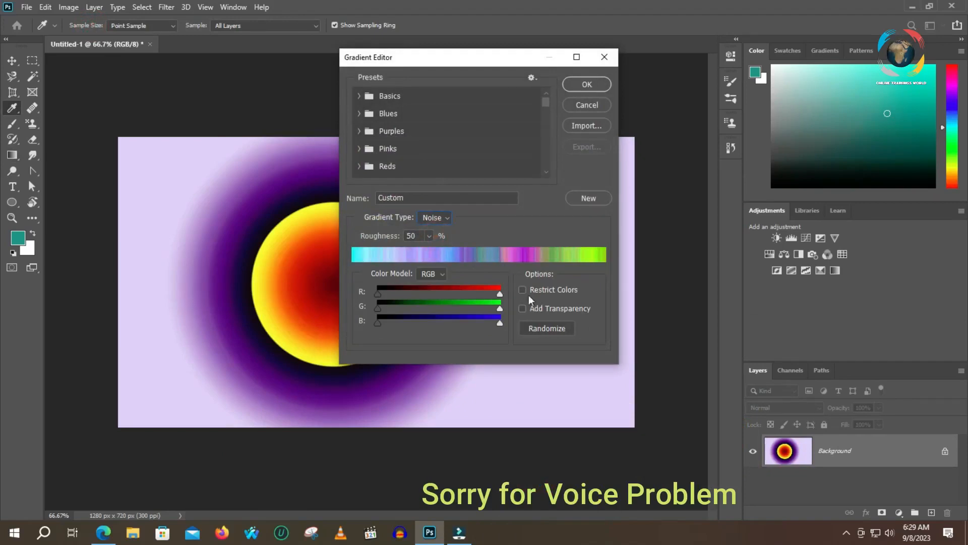
click(587, 84)
drag(281, 233, 585, 314)
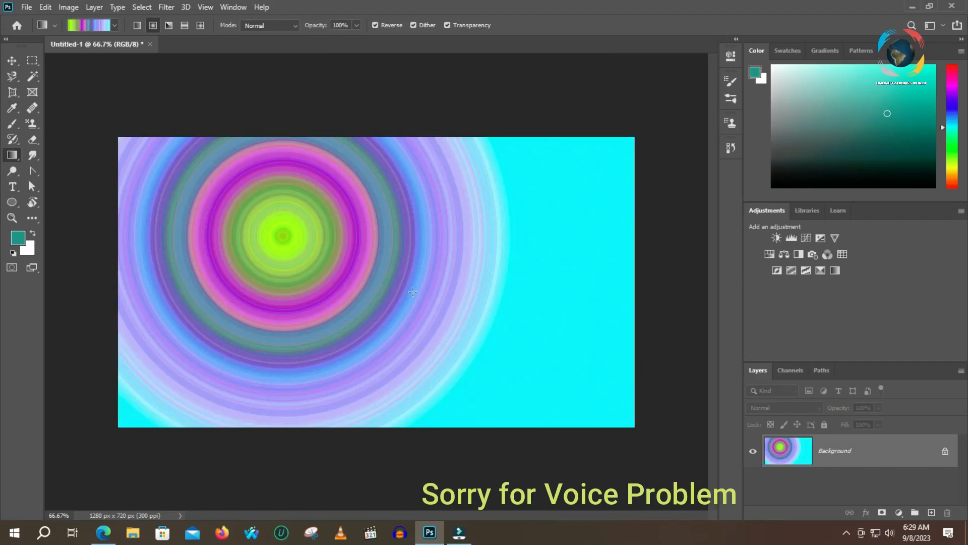
- Enable Restrict Colors for the noise gradient, randomize its colors several times, and set its color model to HSB
click(91, 25)
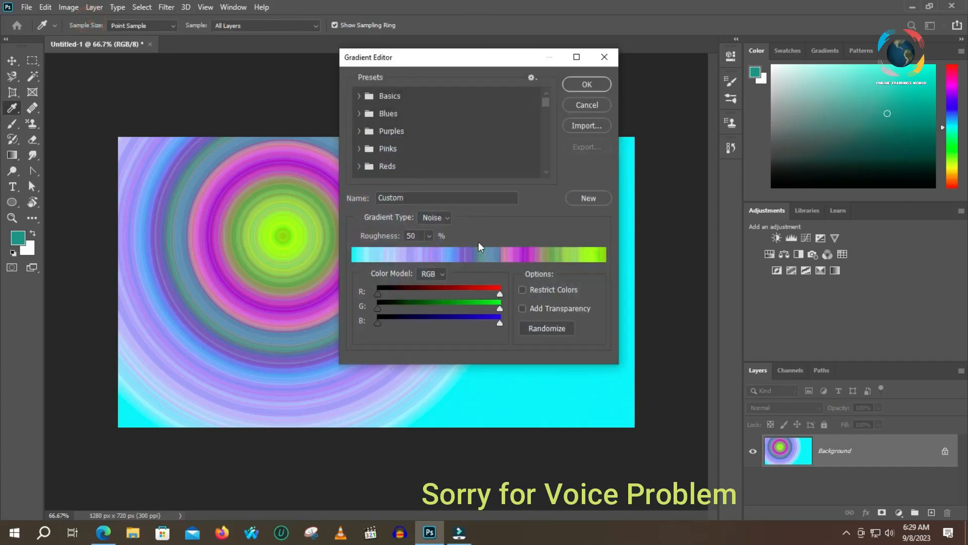
click(522, 290)
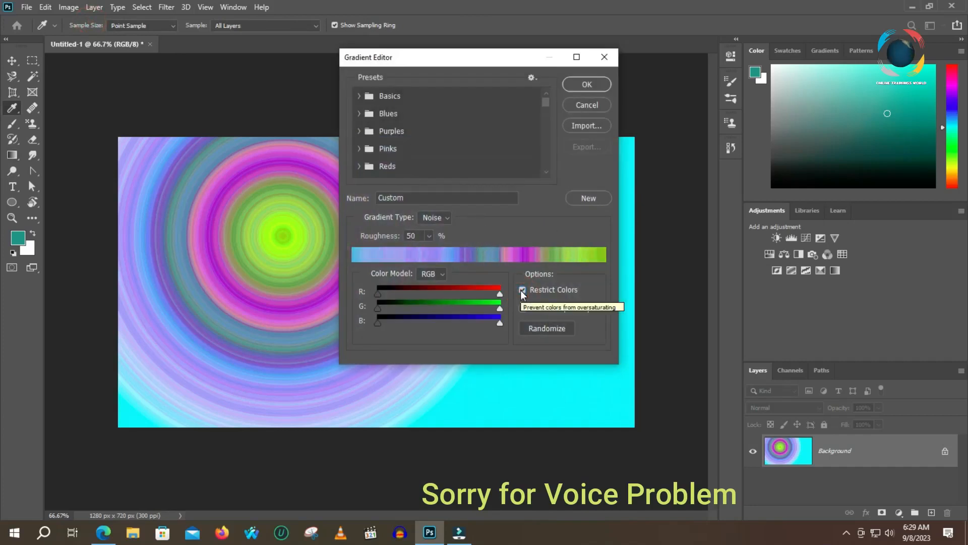
click(537, 327)
click(537, 328)
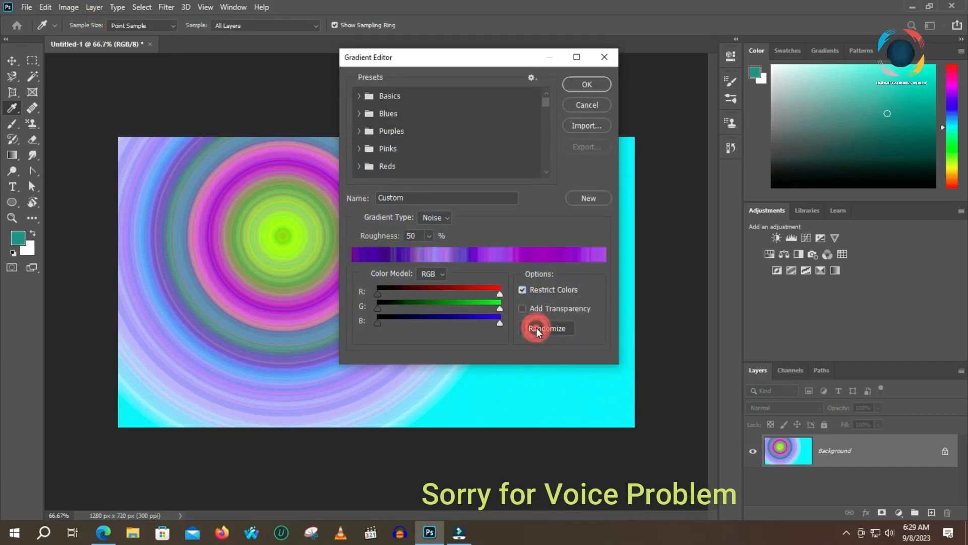
click(537, 327)
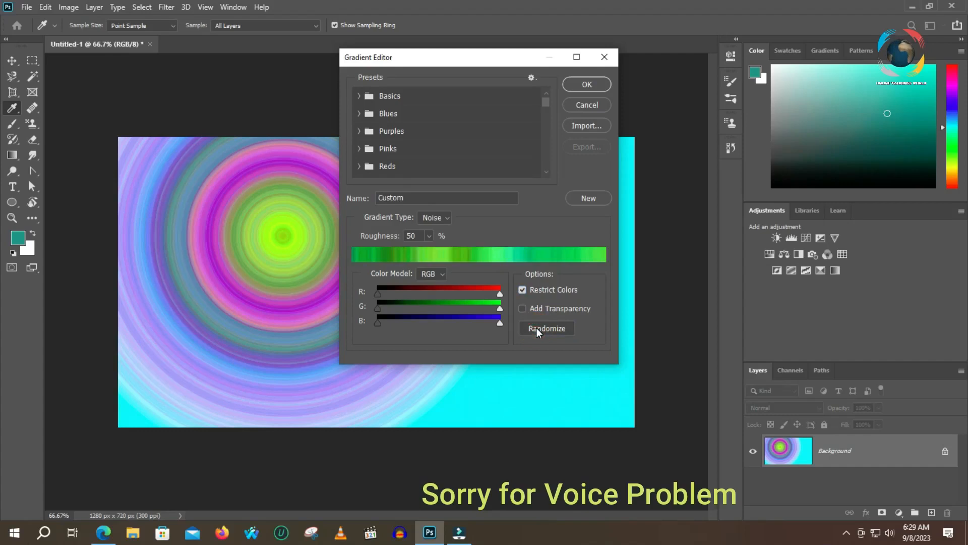
click(441, 273)
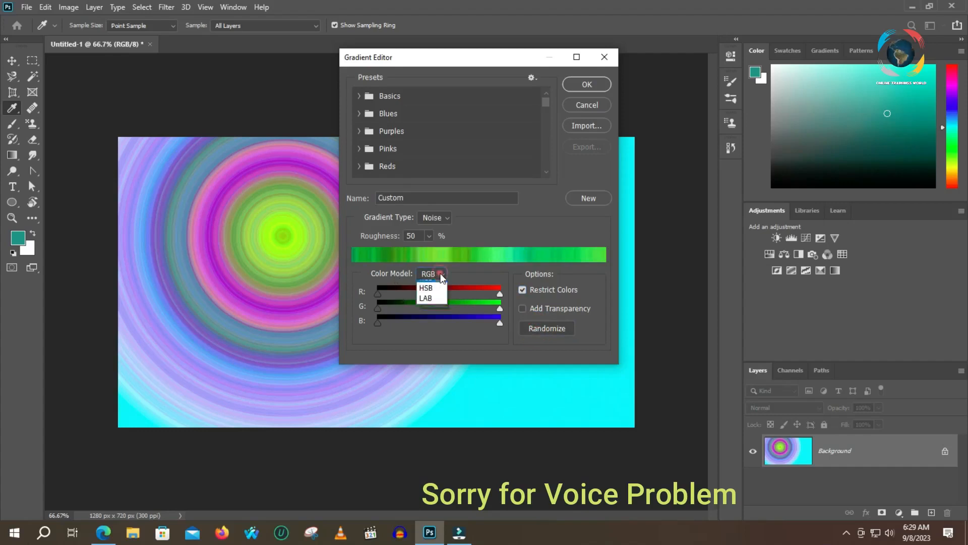
click(434, 295)
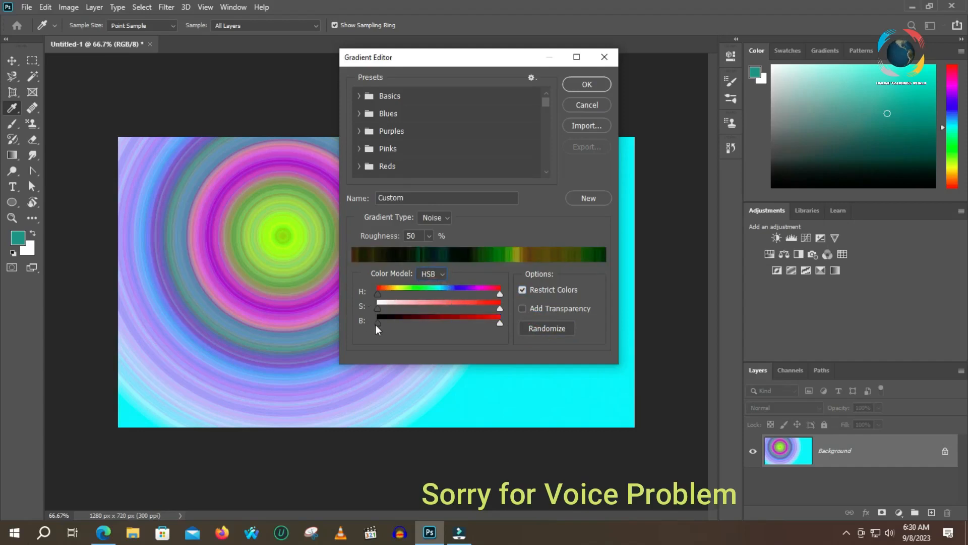
- Try Add Transparency, turn off both it and Restrict Colors, and apply the radial noise gradient from the canvas's right side toward the middle
click(522, 307)
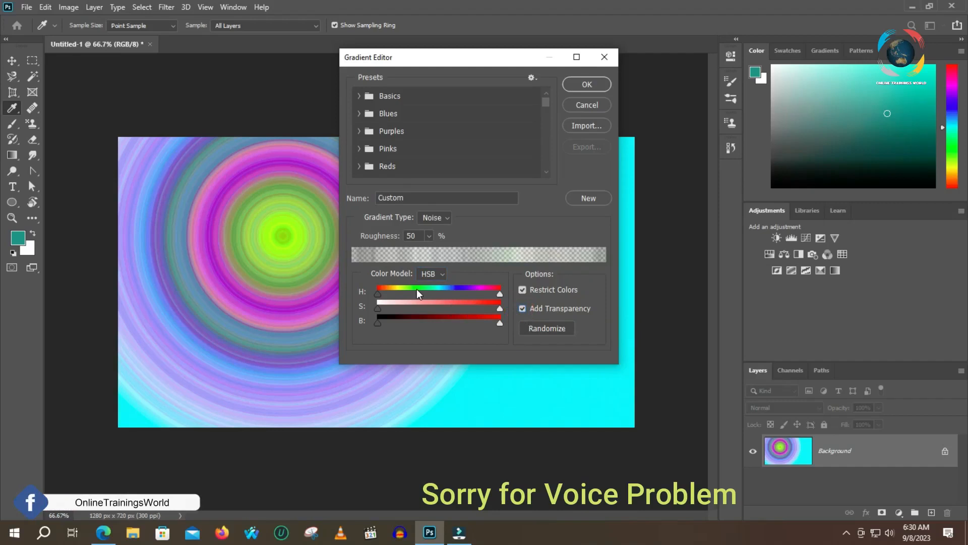
click(522, 291)
click(523, 290)
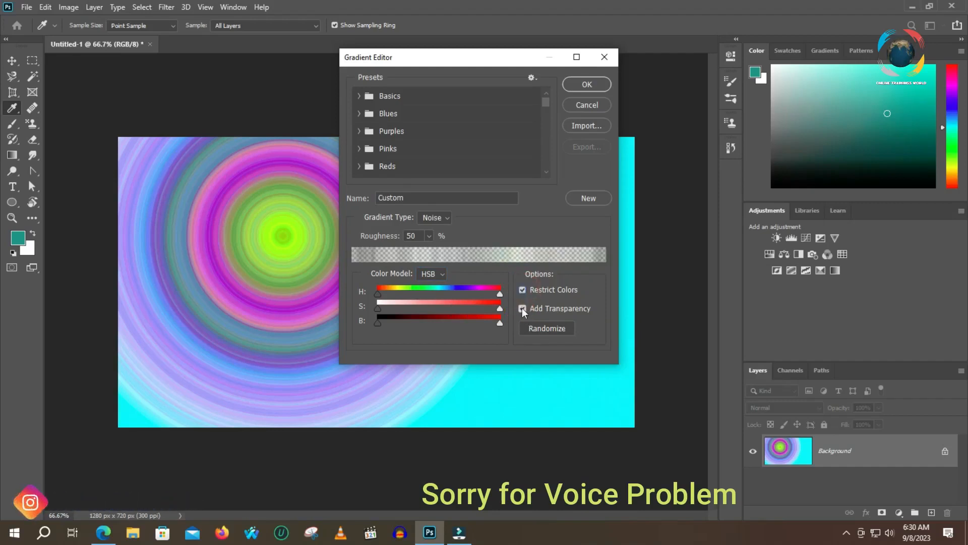
click(522, 307)
click(522, 291)
click(522, 307)
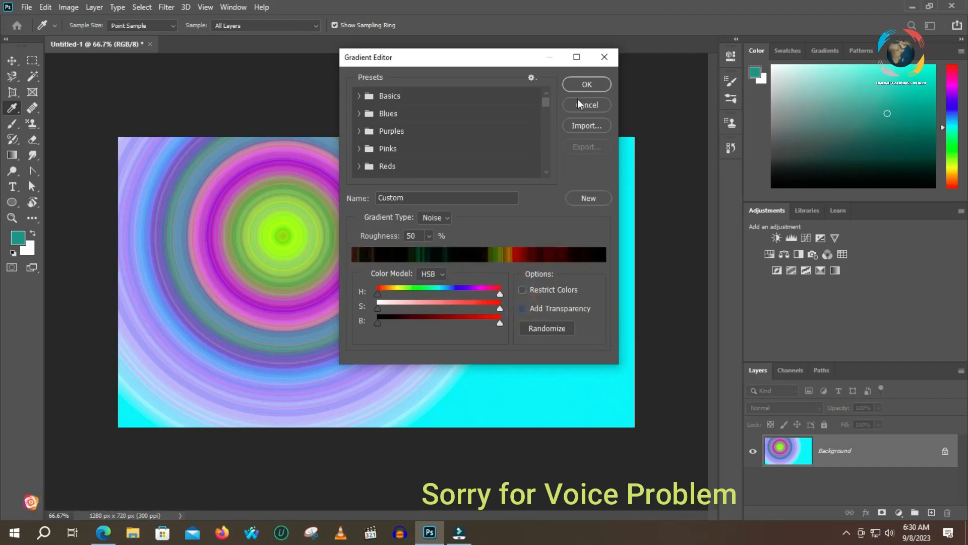
click(585, 85)
drag(605, 291, 332, 296)
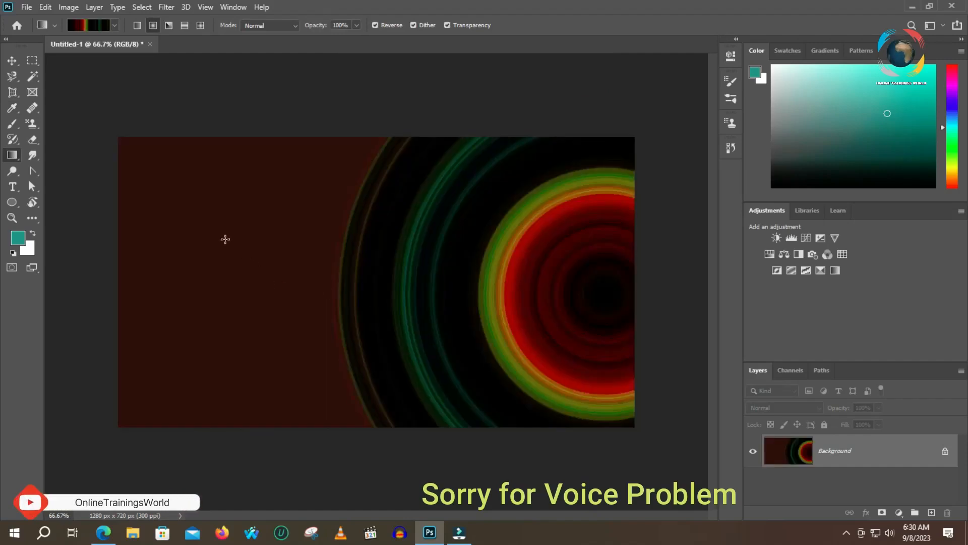
- Re-enable Restrict Colors and redraw the radial noise gradient from the canvas's left part toward its right side
click(88, 26)
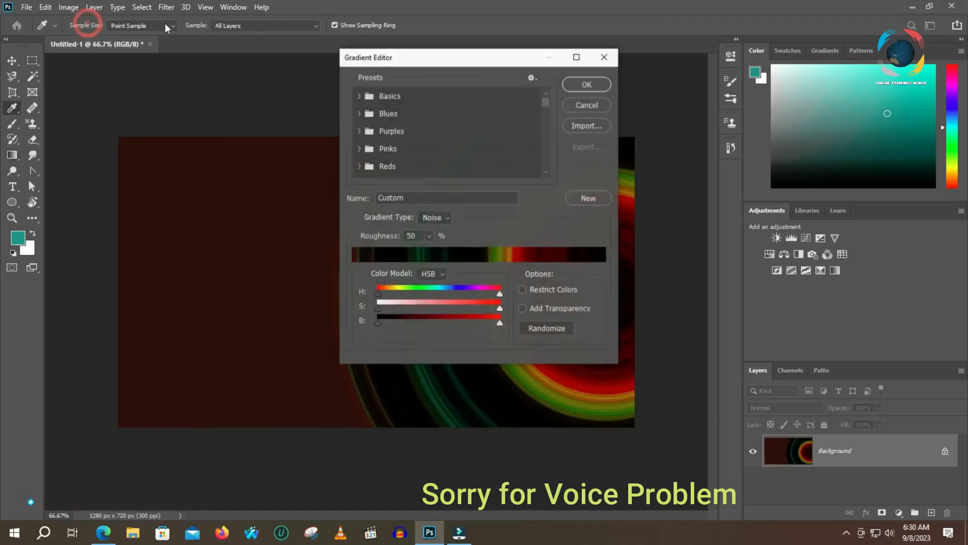
click(523, 289)
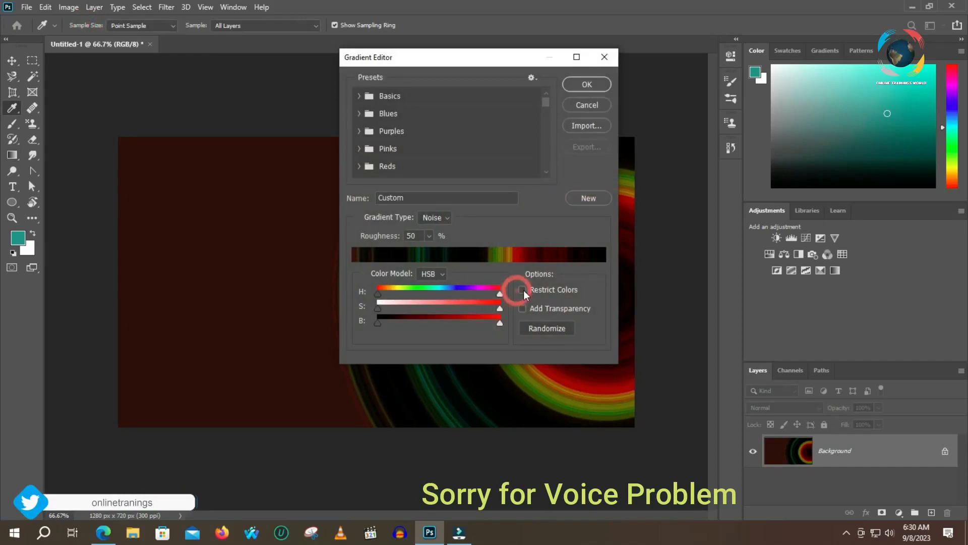
click(587, 85)
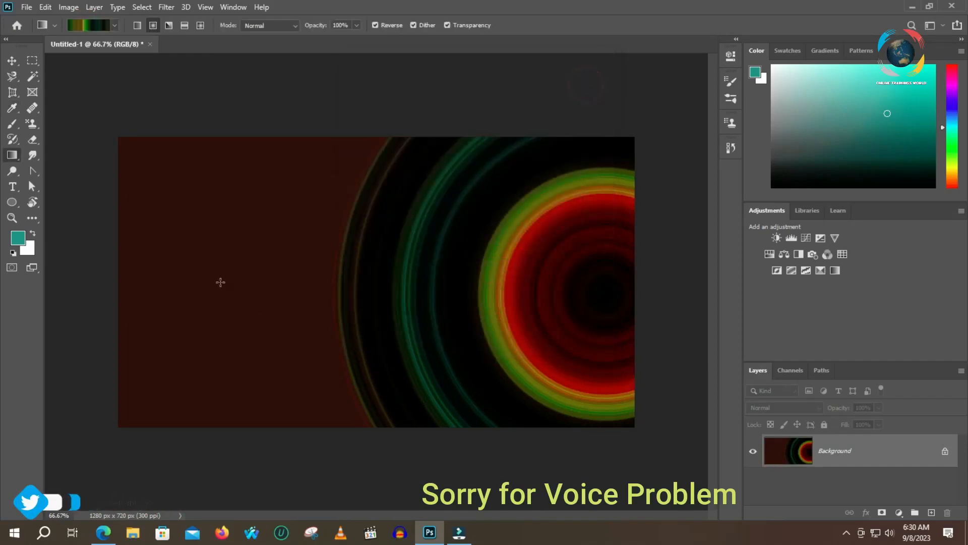
drag(219, 281, 549, 315)
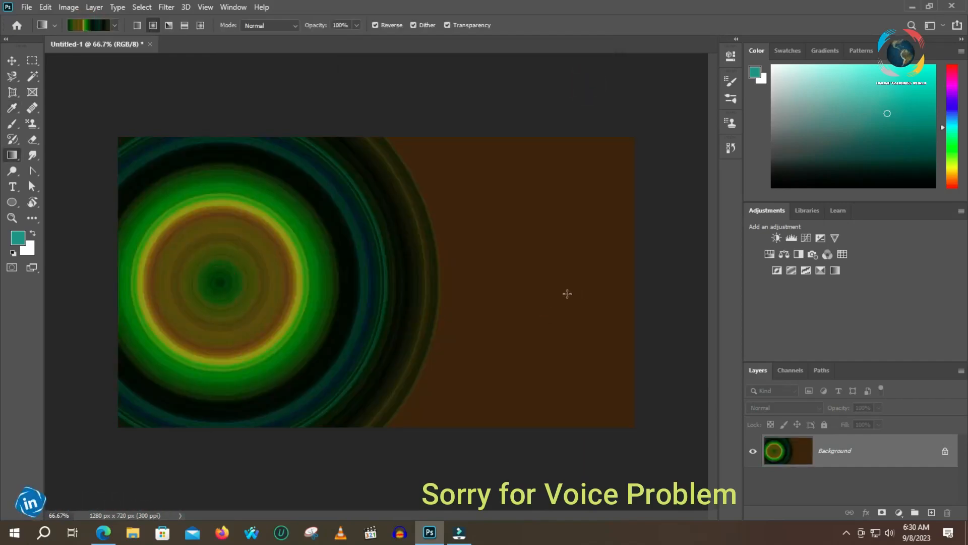
- Randomize the noise gradient's colors once and apply it radially from the right part of the canvas toward the left
click(87, 24)
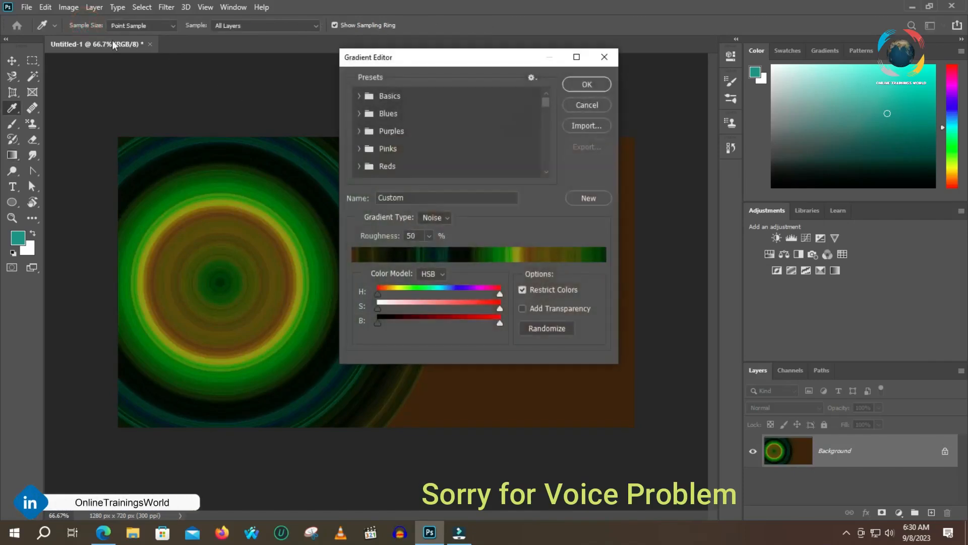
click(544, 329)
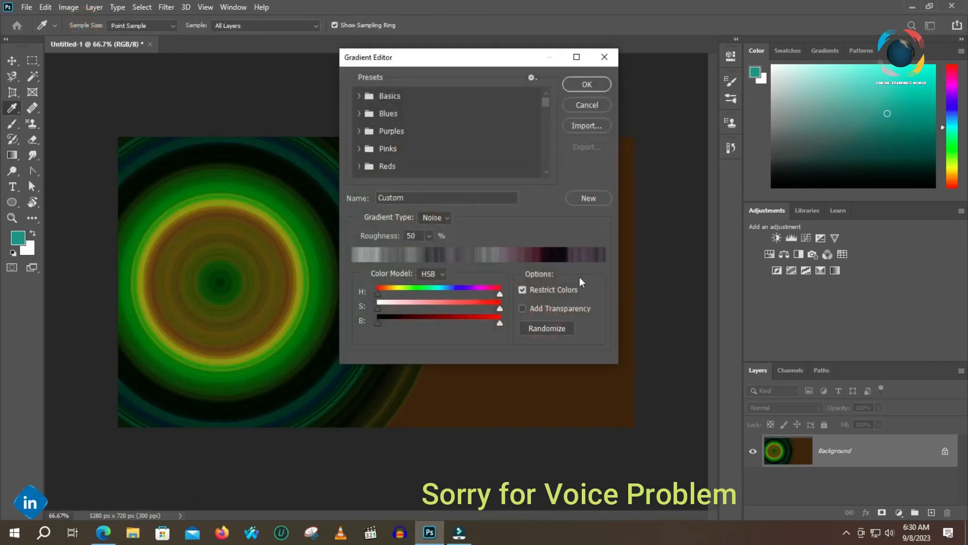
click(585, 85)
drag(556, 275, 272, 281)
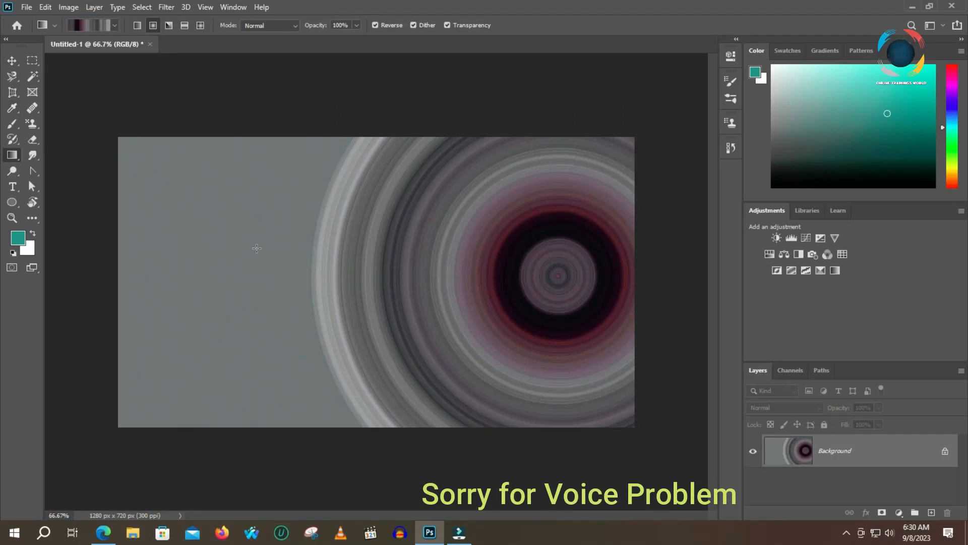
- Apply the noise gradient in Diamond style near the canvas's upper left, and in Angle style near the middle with Reverse on and off
click(200, 25)
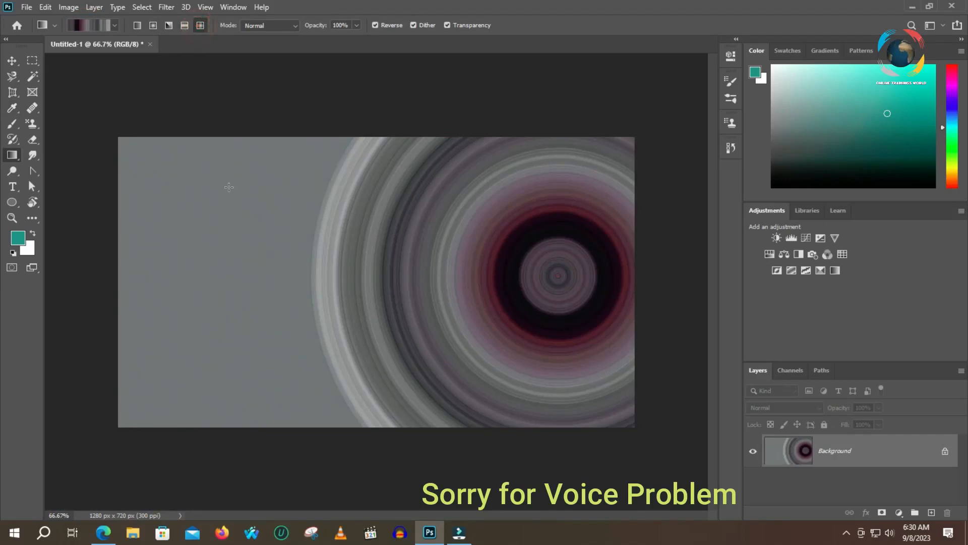
drag(229, 187, 364, 285)
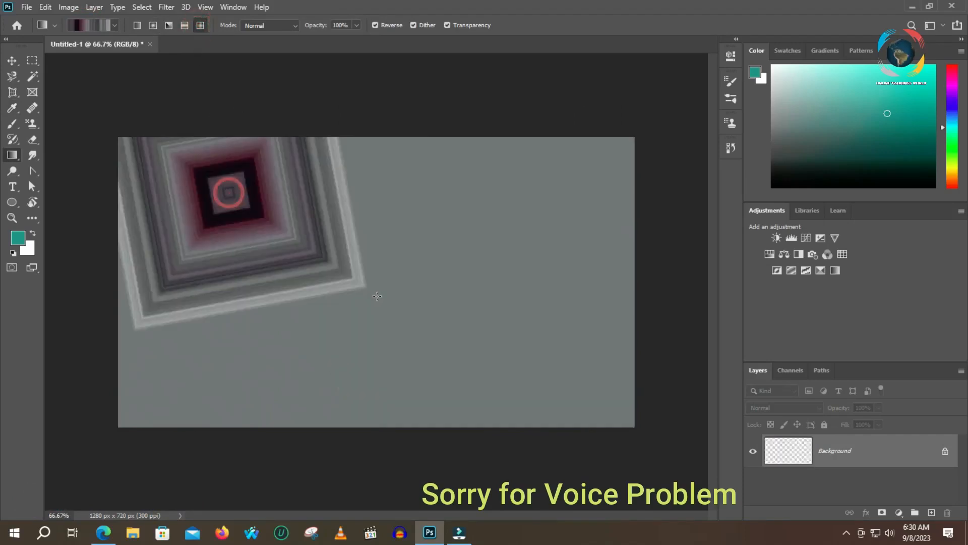
click(166, 26)
drag(426, 296, 177, 253)
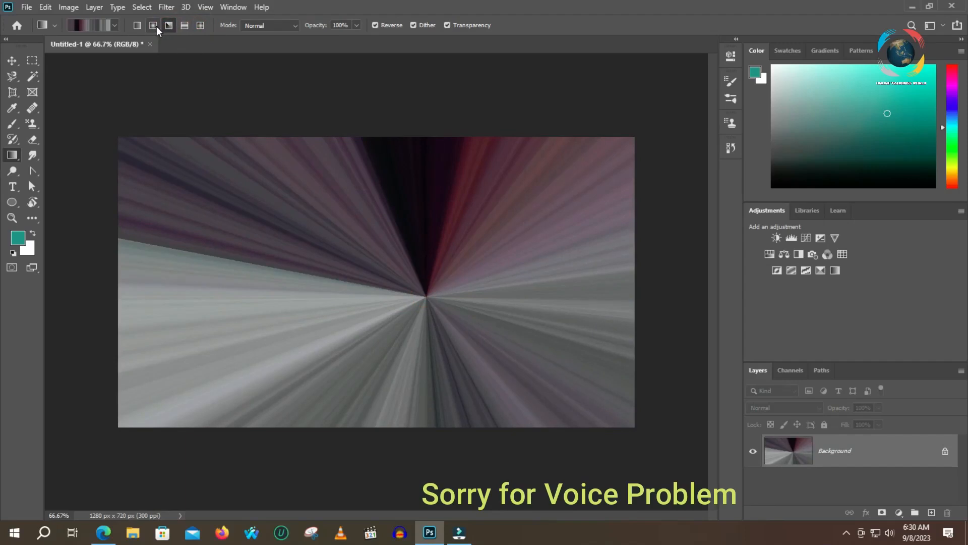
click(374, 25)
drag(432, 232, 324, 275)
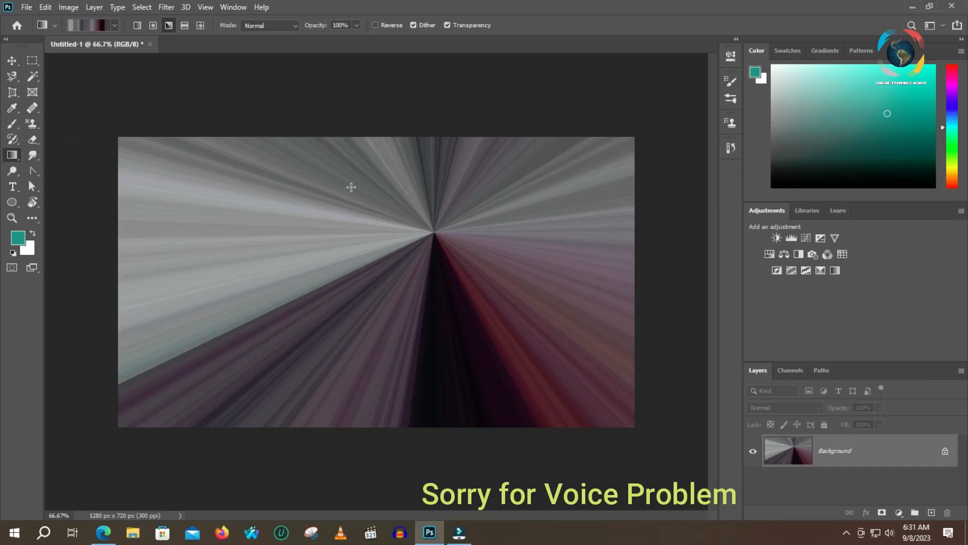
- Select the Sand_02 gradient from the Neutrals presets in the Gradient Editor and review the preset management commands
click(92, 24)
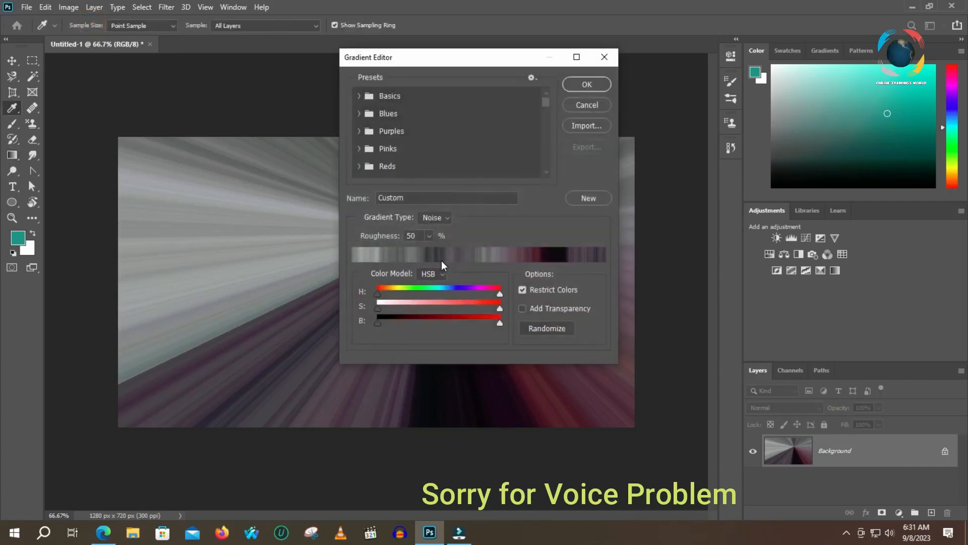
drag(547, 103, 548, 176)
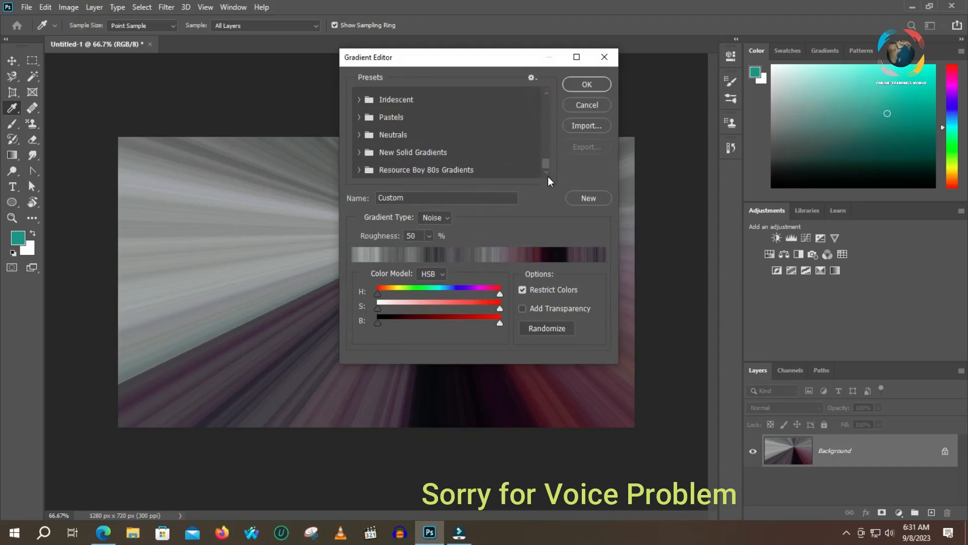
click(363, 153)
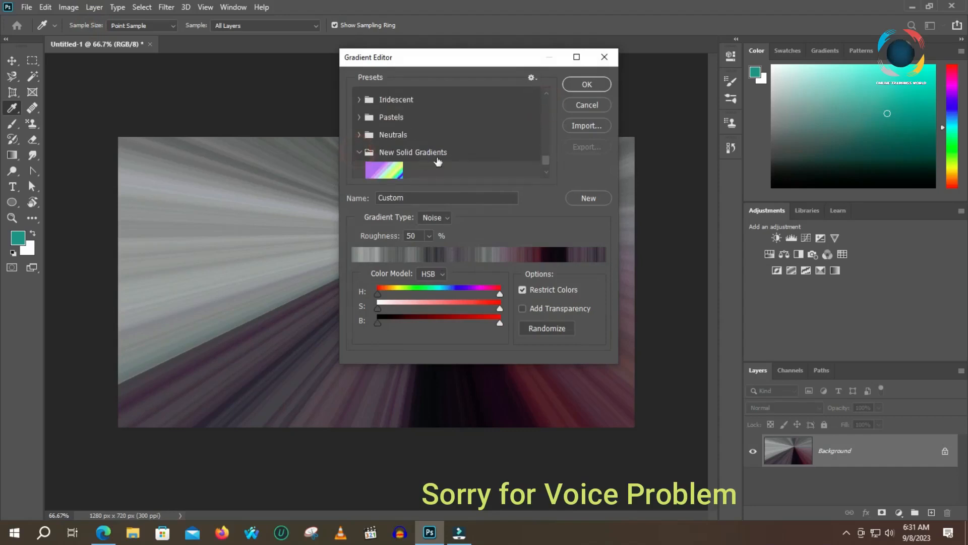
scroll(438, 159, down, 1)
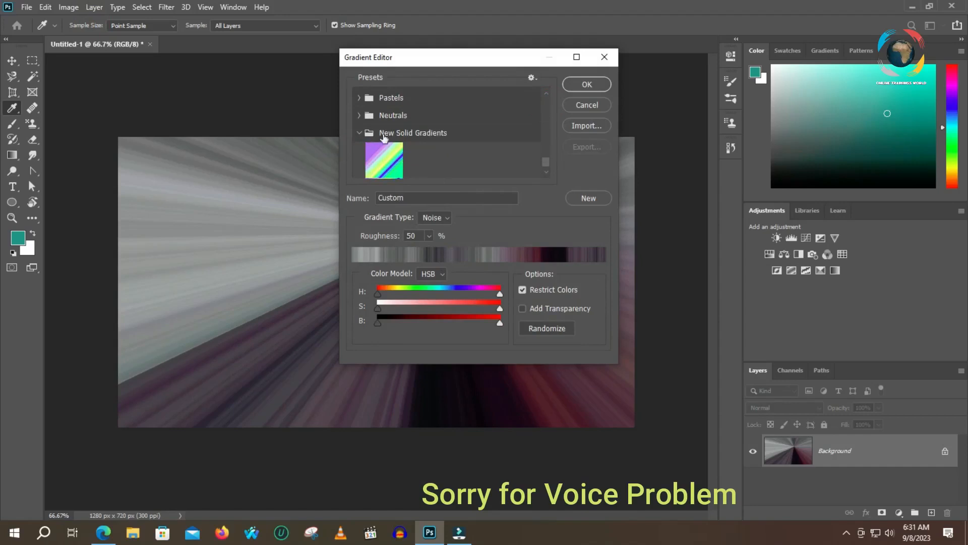
click(359, 115)
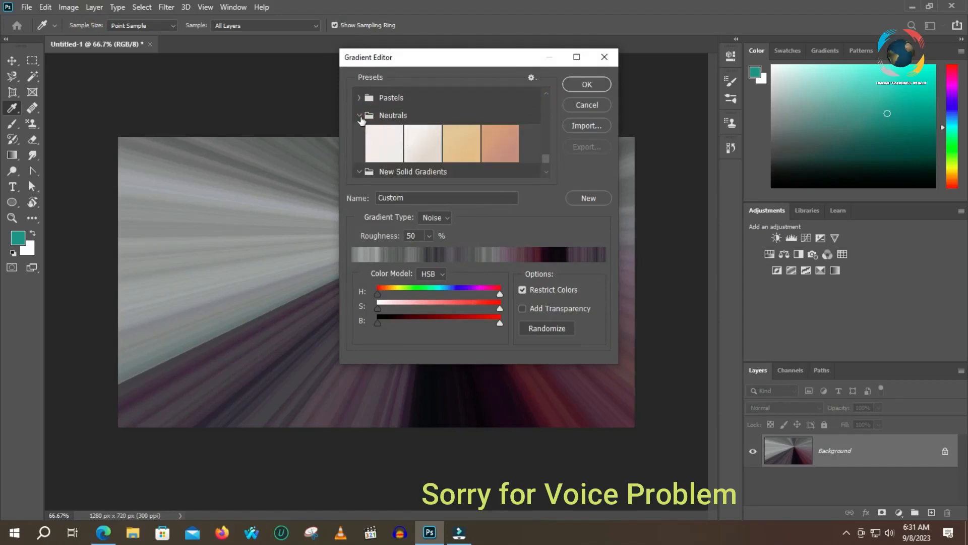
click(495, 148)
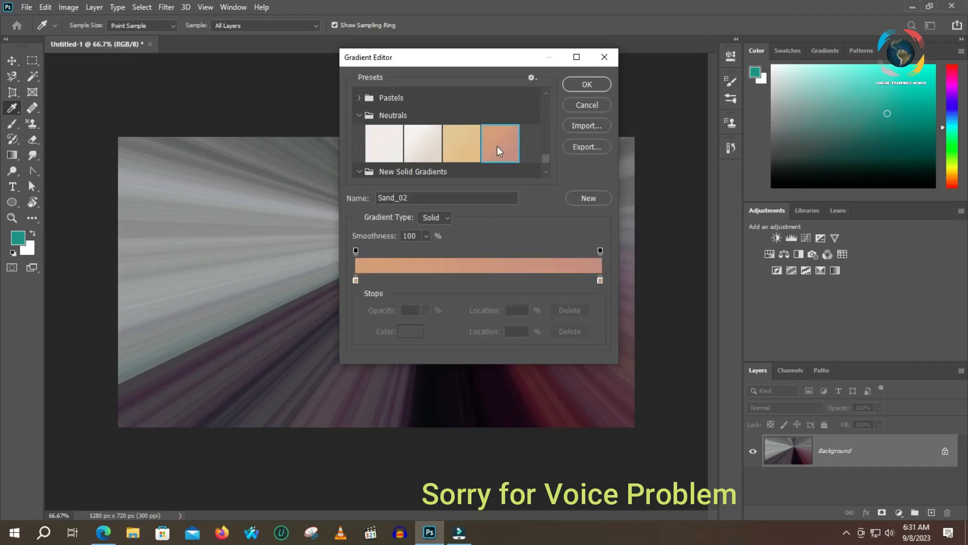
right_click(497, 147)
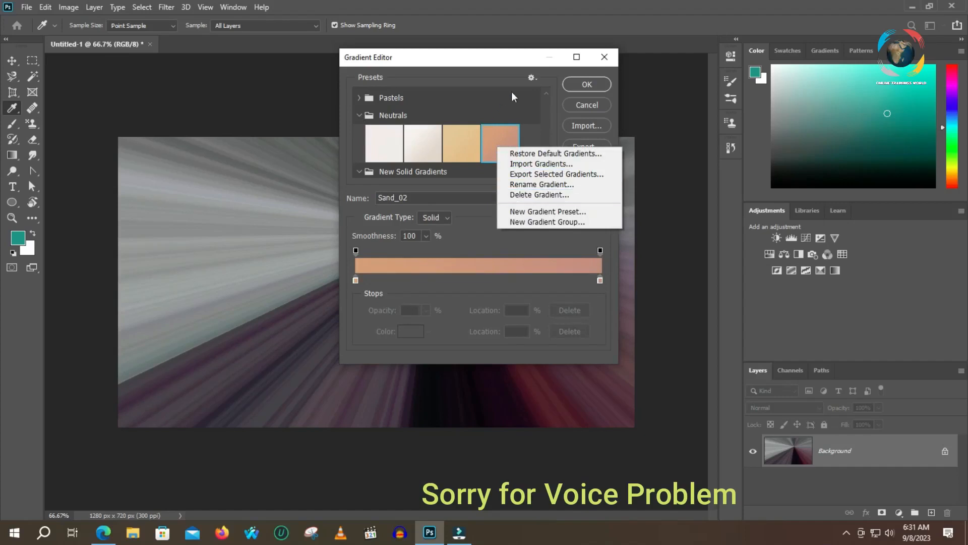
click(497, 57)
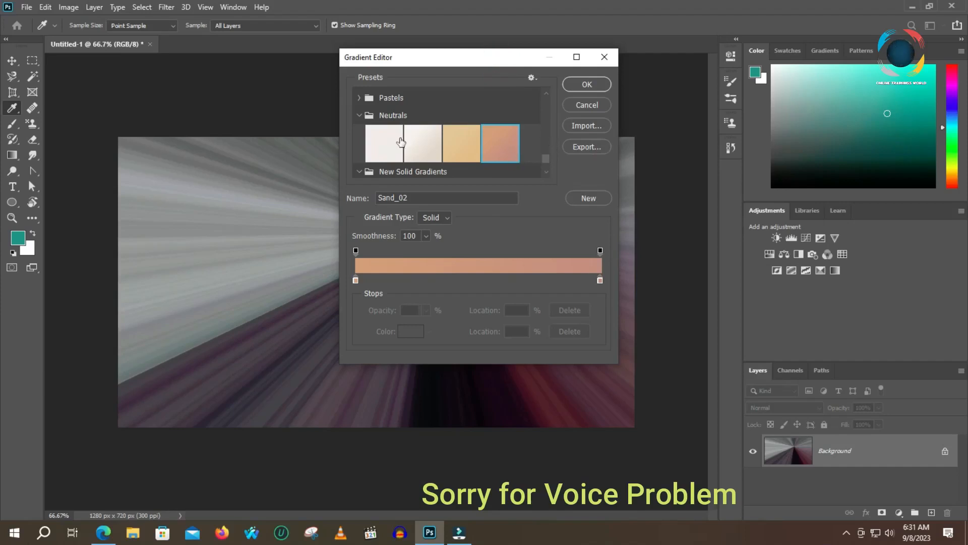
click(531, 146)
click(514, 146)
click(588, 124)
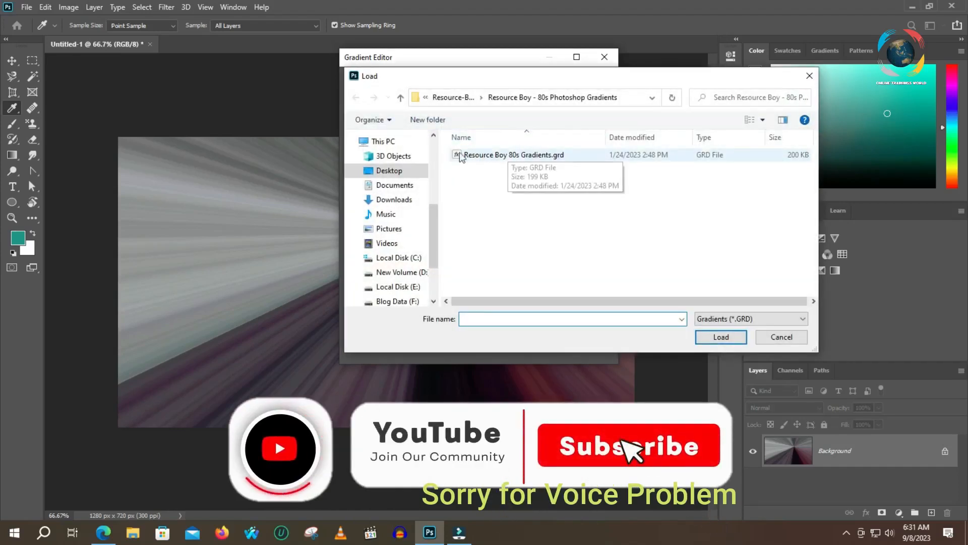
click(782, 337)
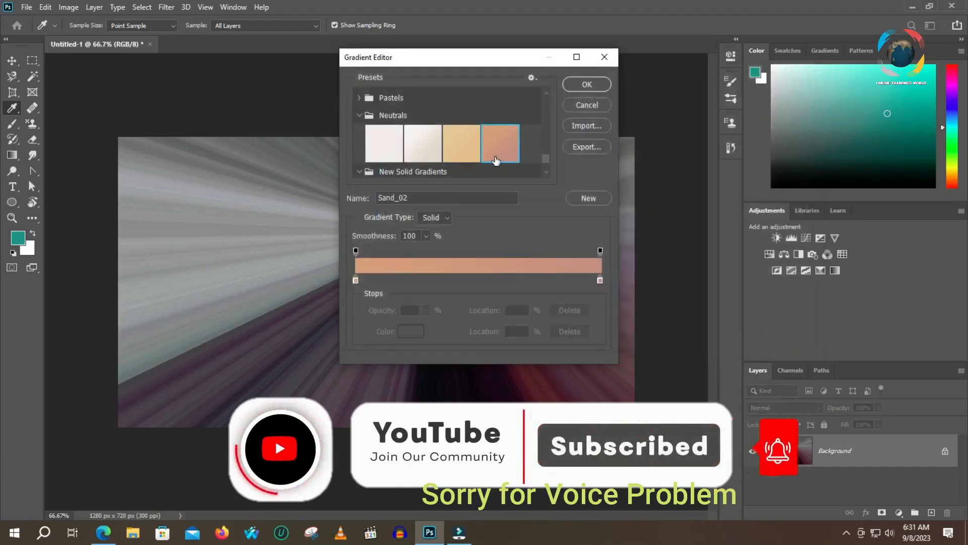
- Move both opacity stops of the Sand_02 gradient inward, placing the ending one at 61%
scroll(496, 160, down, 1)
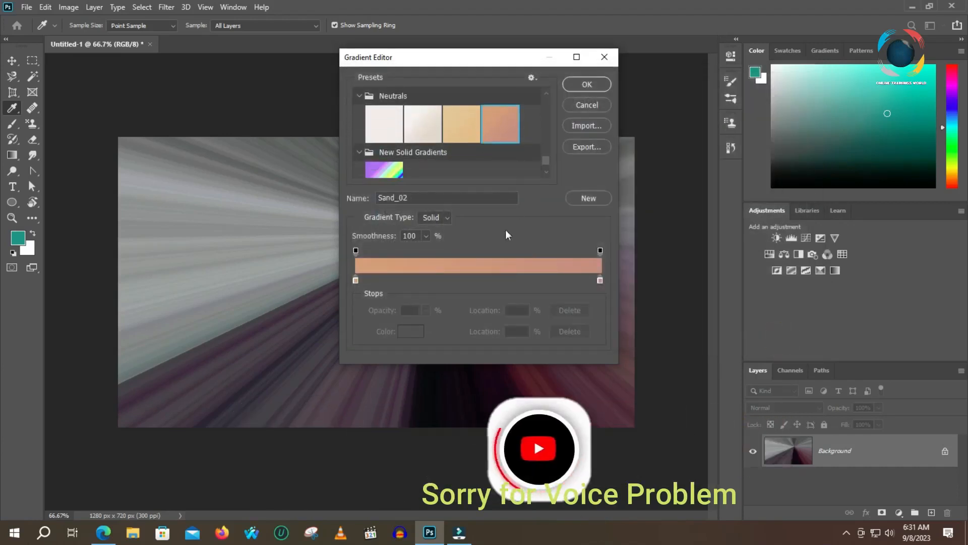
scroll(456, 157, down, 1)
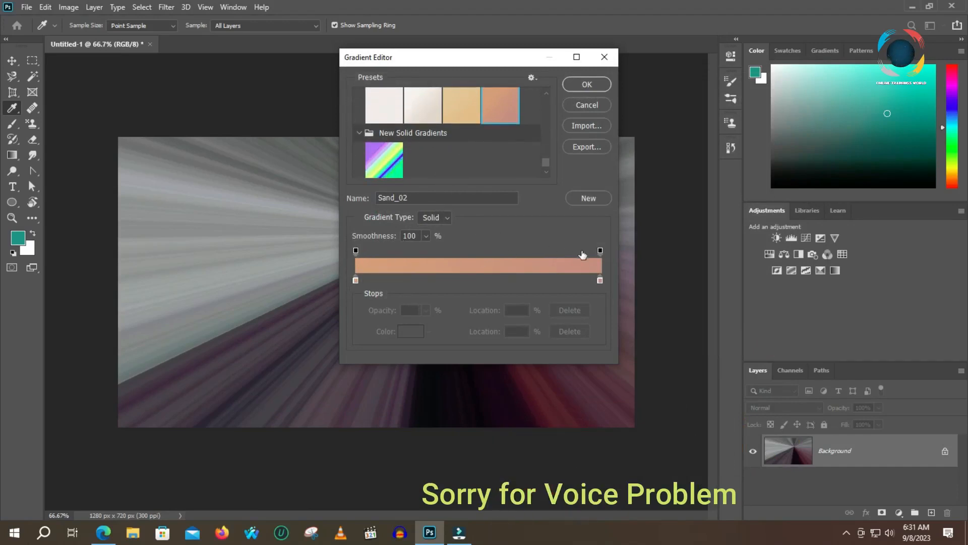
drag(356, 250, 422, 251)
drag(578, 251, 503, 251)
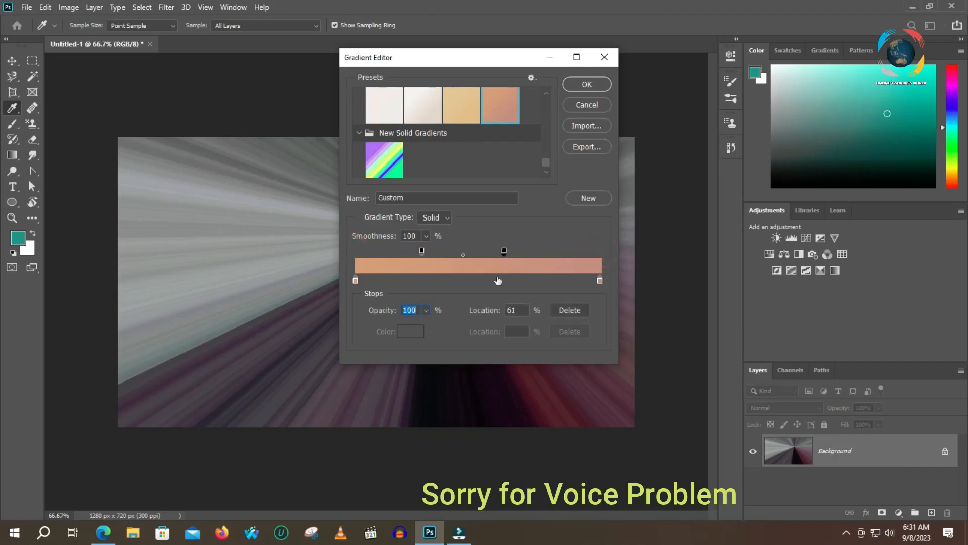
- Move the starting color stop to 7% and recolor it a pale grayish beige
mouse_move(354, 280)
mouse_down()
mouse_move(398, 280)
mouse_move(373, 280)
mouse_up()
click(413, 331)
drag(392, 132, 339, 131)
click(619, 105)
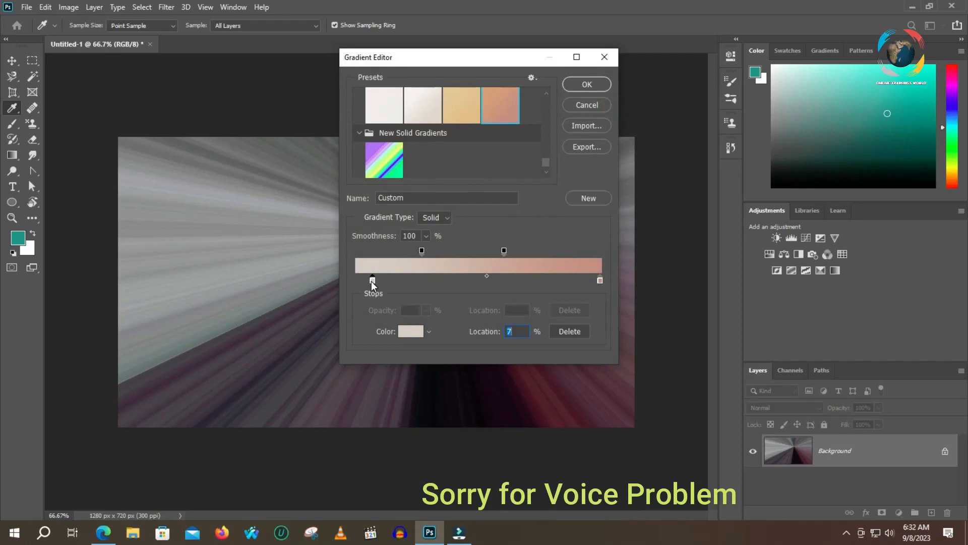
- Recolor the ending color stop at 100% to a deep blue-violet
click(599, 281)
click(415, 331)
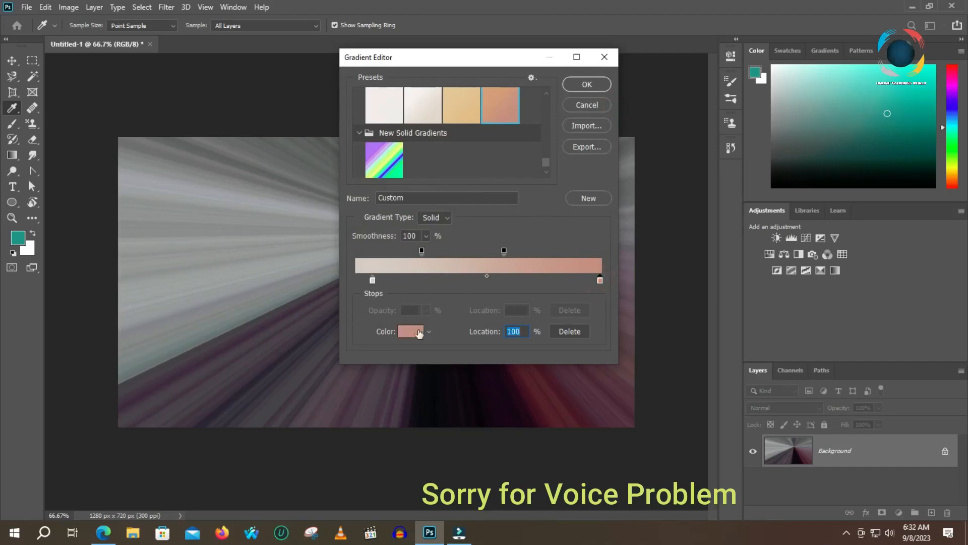
drag(406, 146, 461, 179)
drag(497, 147, 498, 156)
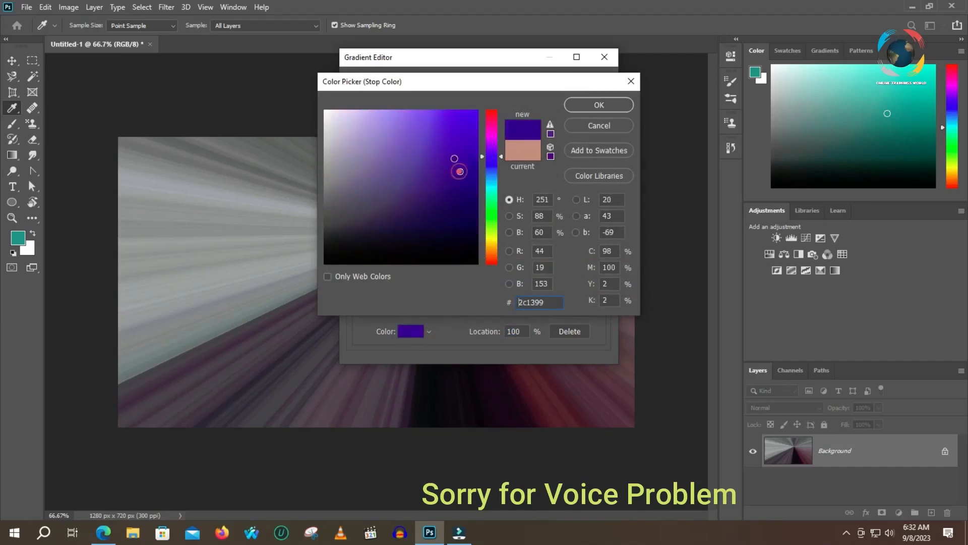
click(598, 105)
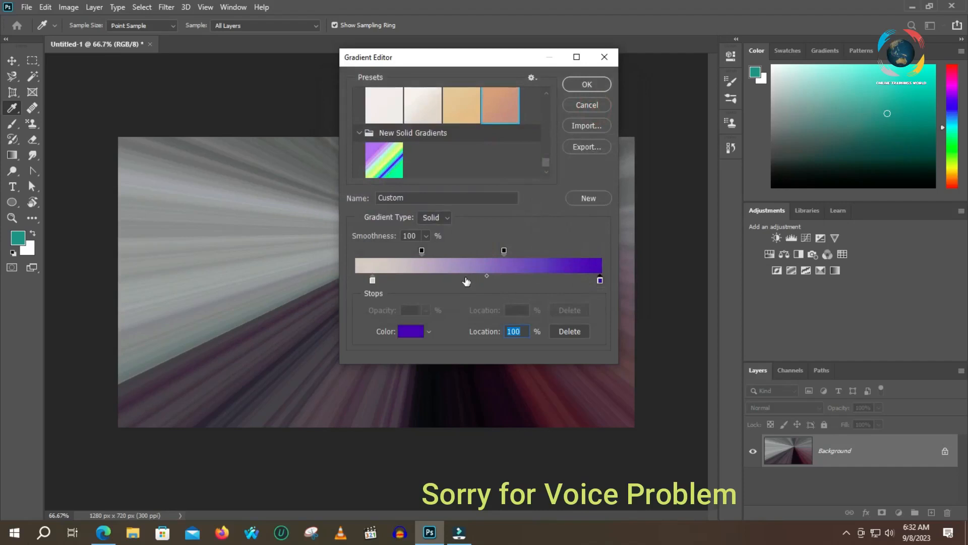
- Spread the opacity stops outward, with the starting one at 12% location and 0% opacity
click(504, 250)
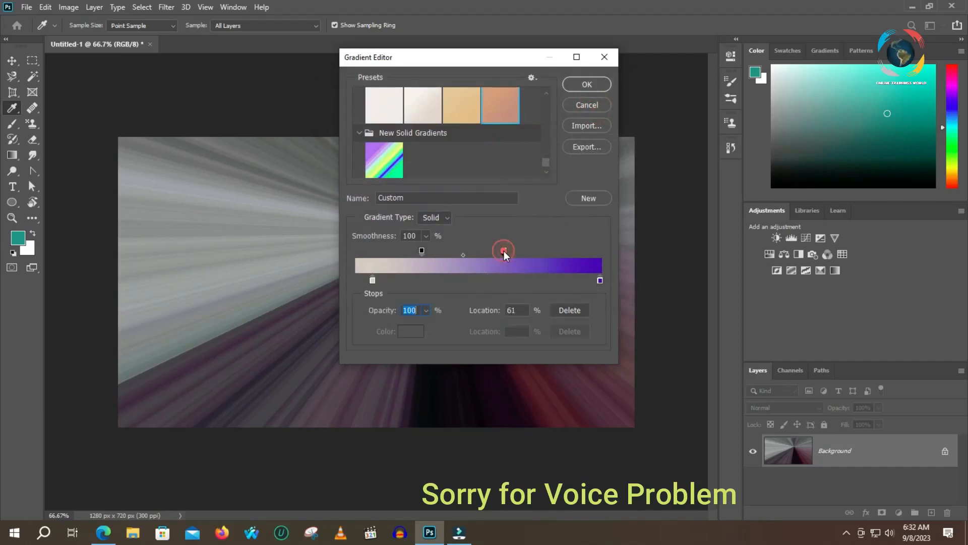
drag(503, 250, 543, 252)
drag(425, 252, 387, 253)
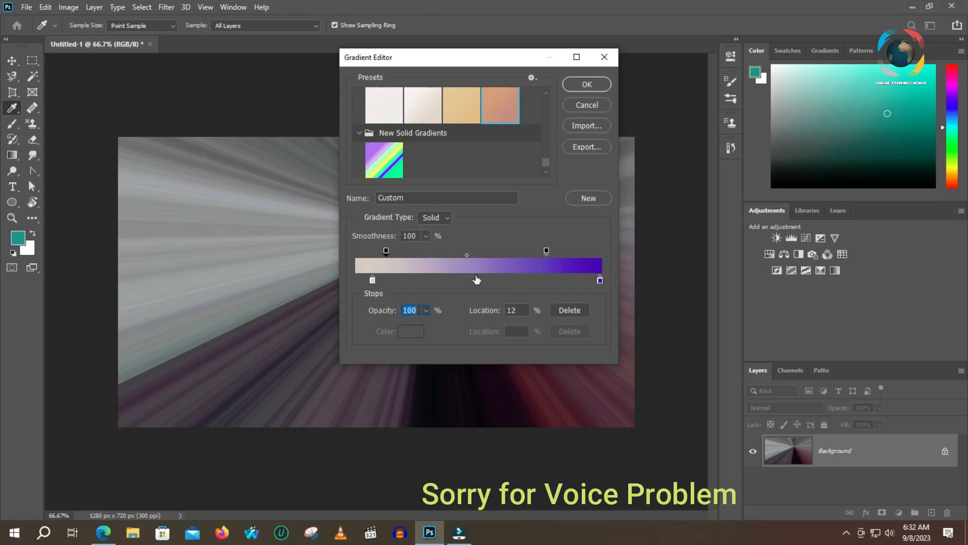
key(alt)
text(0)
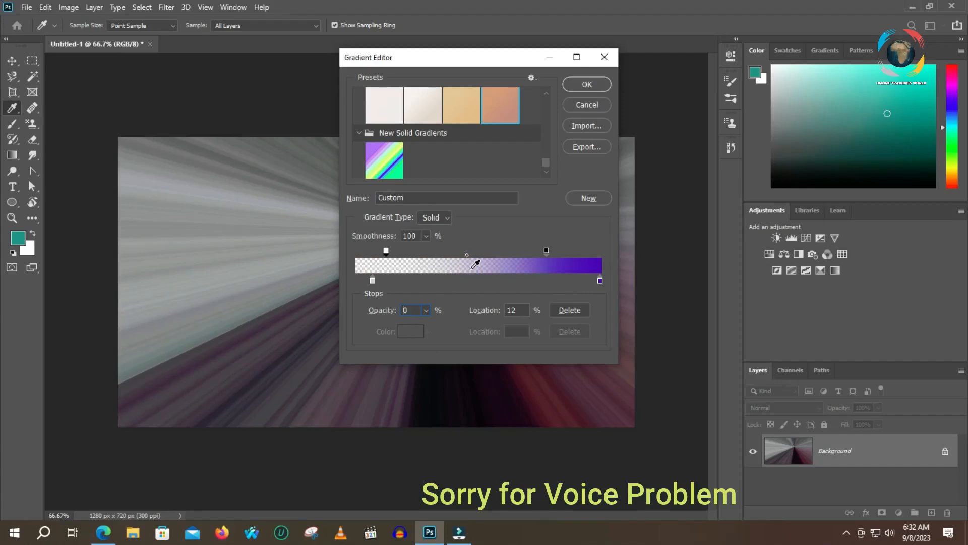
- Accept the custom gradient and apply it in Angle style three times: leftward across the canvas, downward from the top, and downward from the center
click(587, 84)
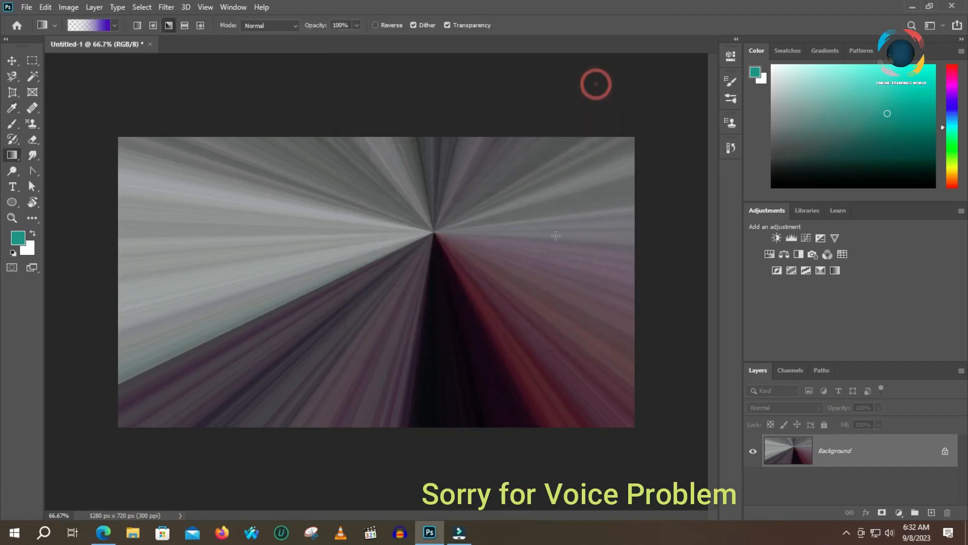
drag(569, 252, 292, 261)
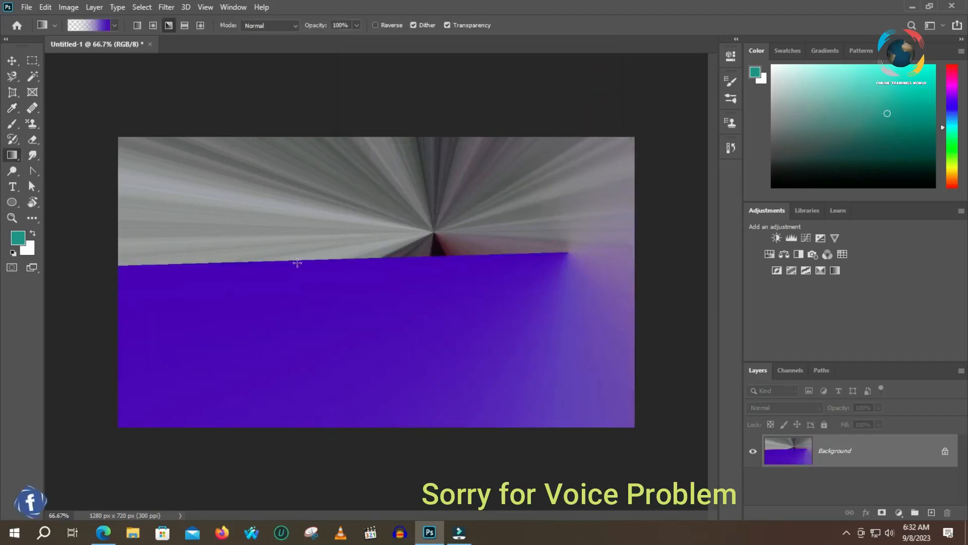
drag(338, 154, 364, 344)
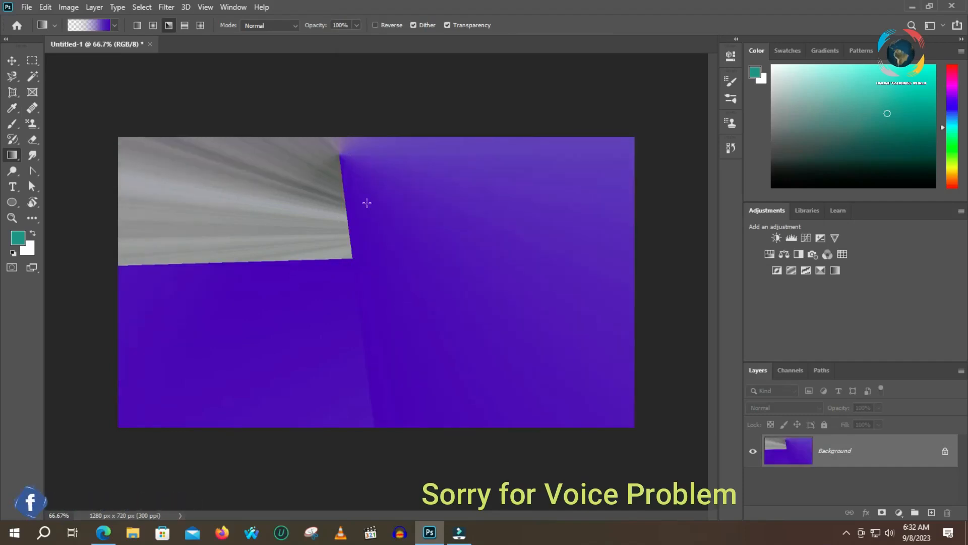
drag(358, 260, 398, 374)
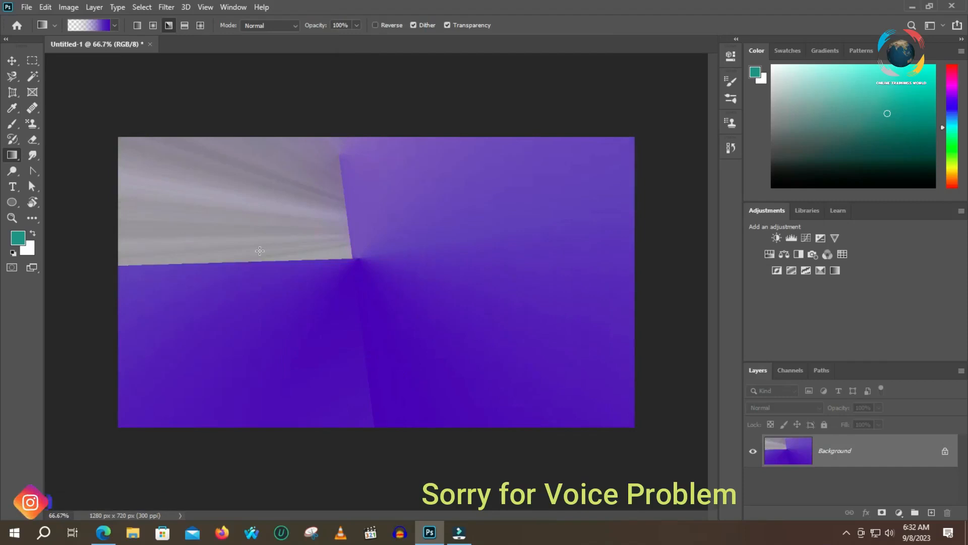
- Apply the gradient in Radial style from the canvas center, then in Linear style diagonally in both directions
click(153, 25)
drag(357, 232, 512, 350)
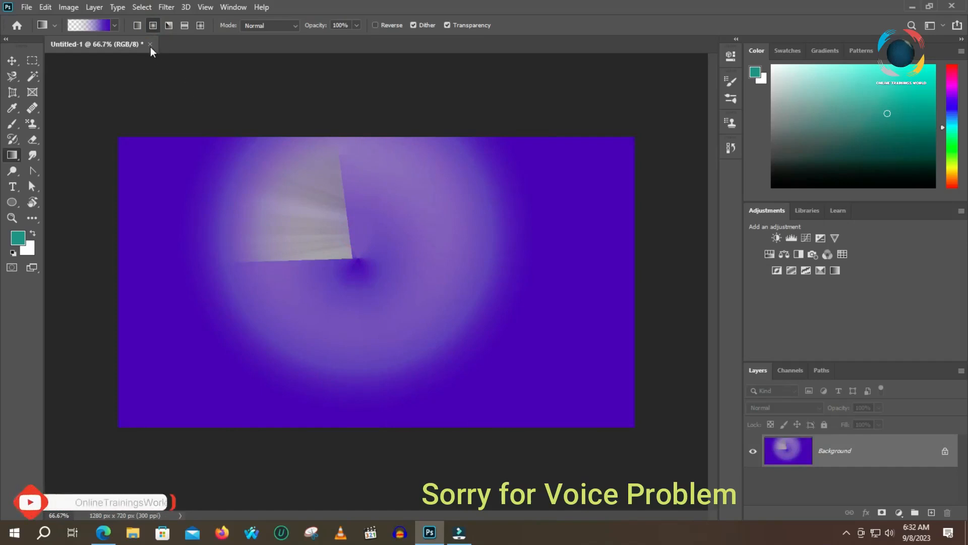
click(137, 25)
drag(257, 232, 486, 385)
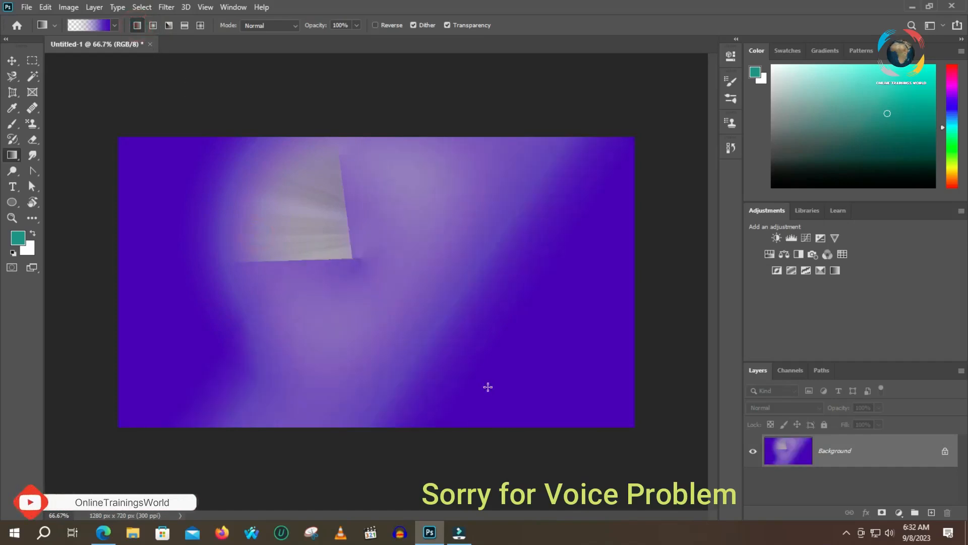
drag(564, 382, 213, 195)
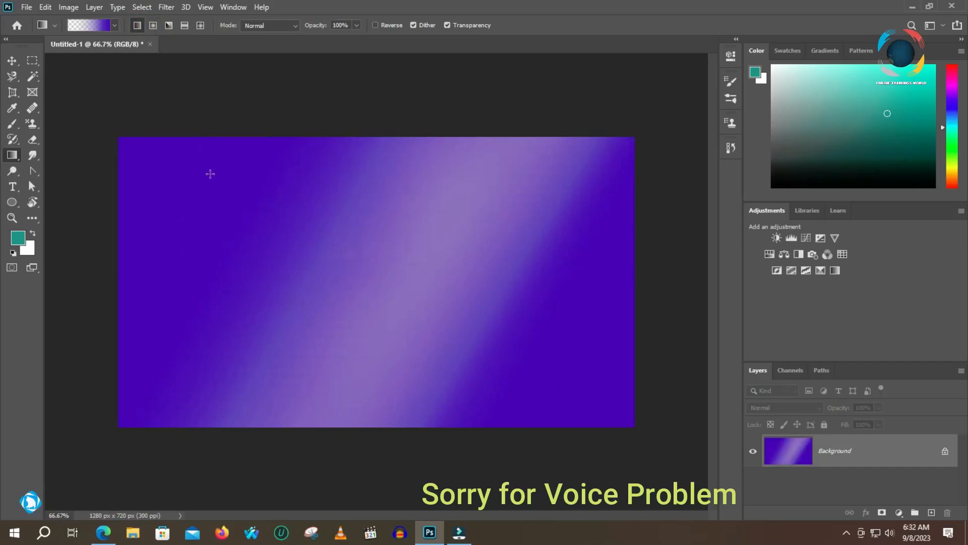
- Reopen the custom gradient for editing and recolor the starting color stop at 7% brown
click(86, 25)
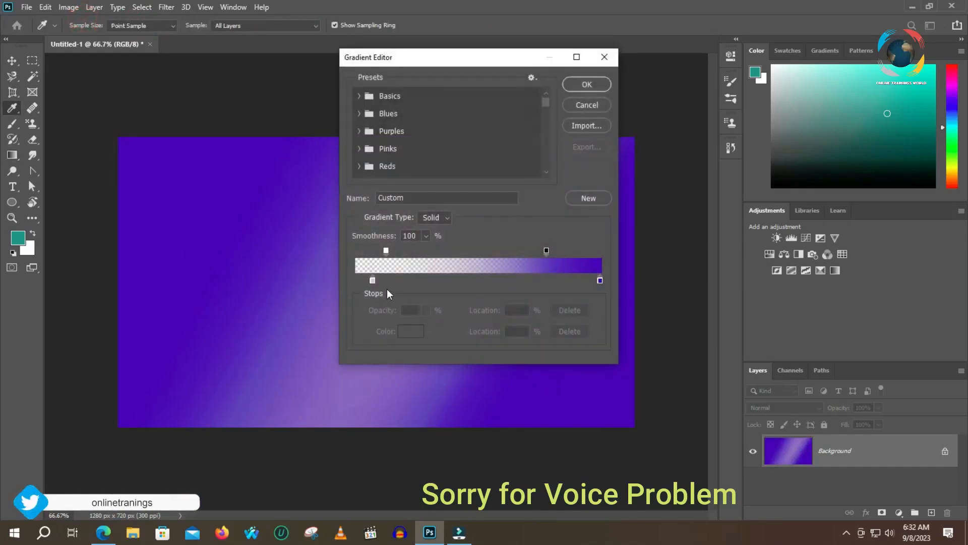
click(382, 270)
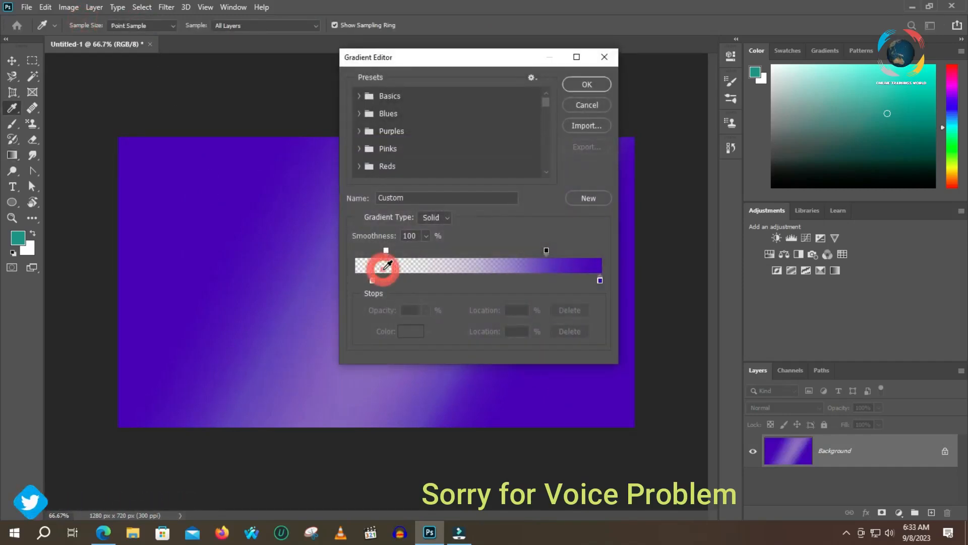
click(372, 280)
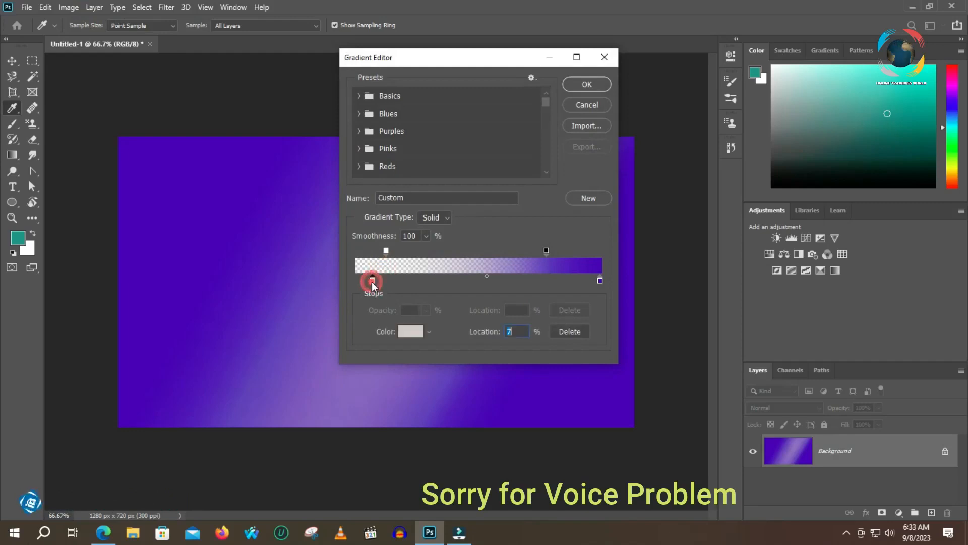
click(411, 331)
click(444, 180)
click(591, 106)
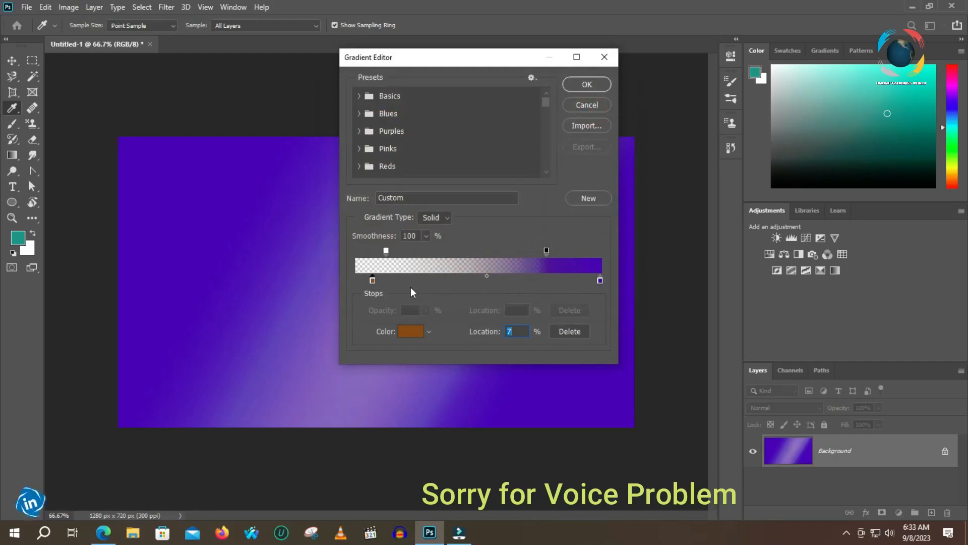
- Resample the starting color stop from the gradient bar's purple part, and set it to the dark color 2c2346
click(432, 268)
click(432, 270)
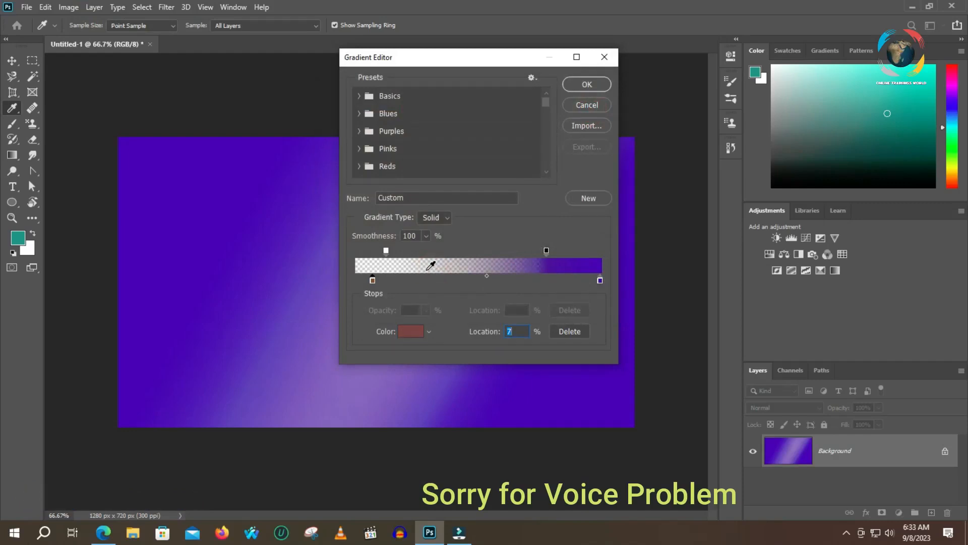
click(545, 263)
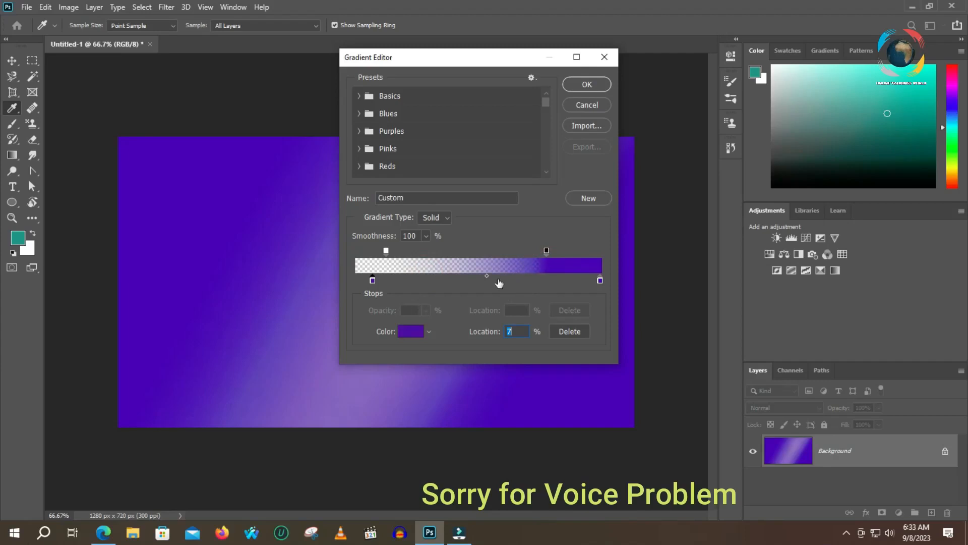
double_click(372, 281)
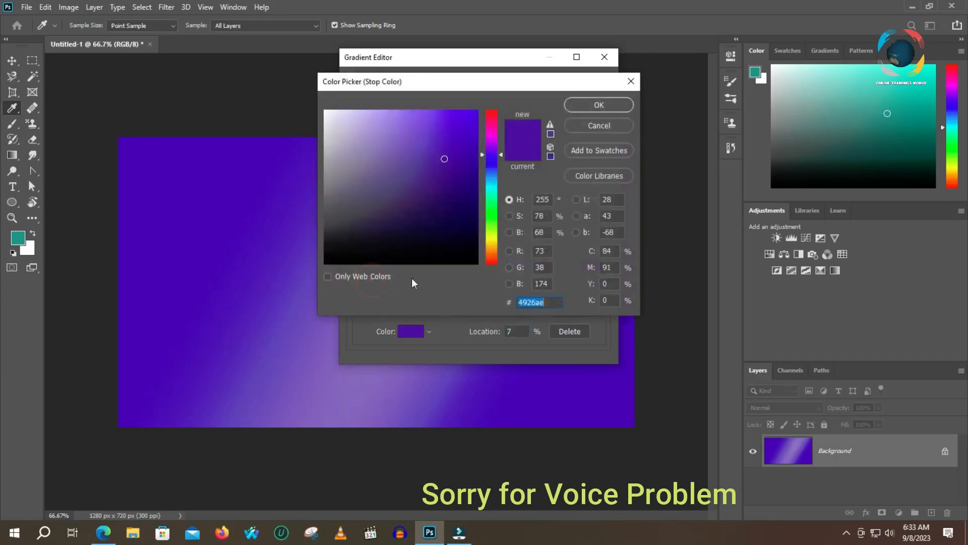
mouse_move(421, 172)
mouse_down()
mouse_move(370, 186)
mouse_move(402, 222)
mouse_up()
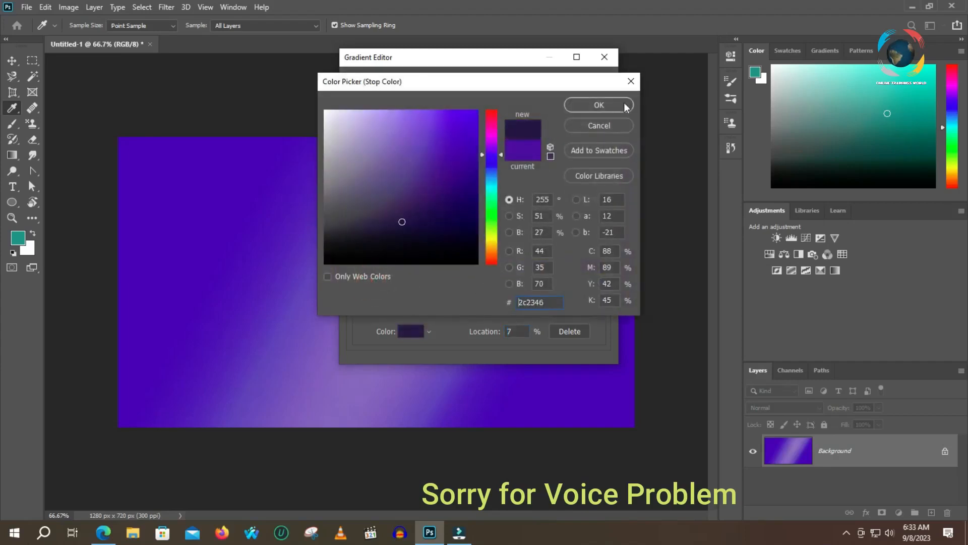
click(599, 105)
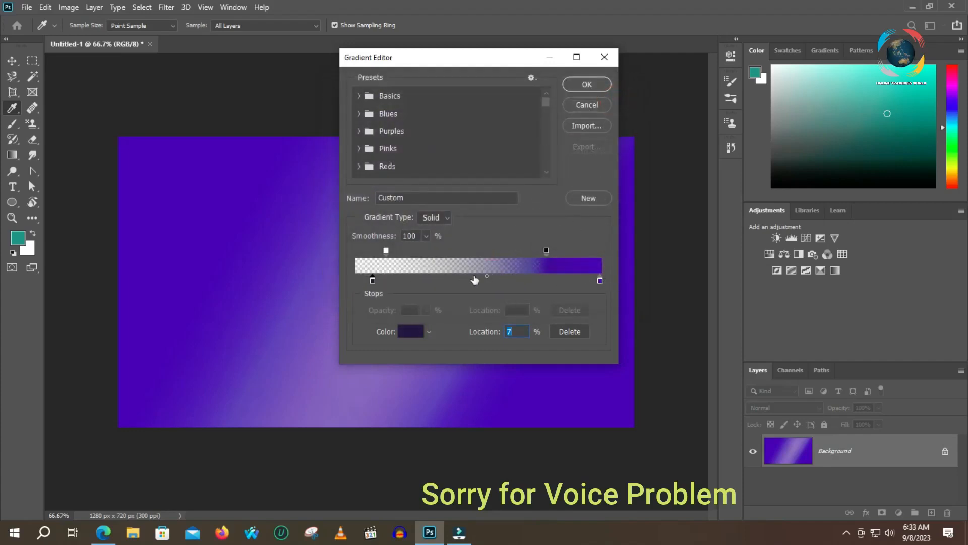
- Move the color midpoint to 18% and the opacity stops to 0% and 34%
drag(486, 277, 422, 279)
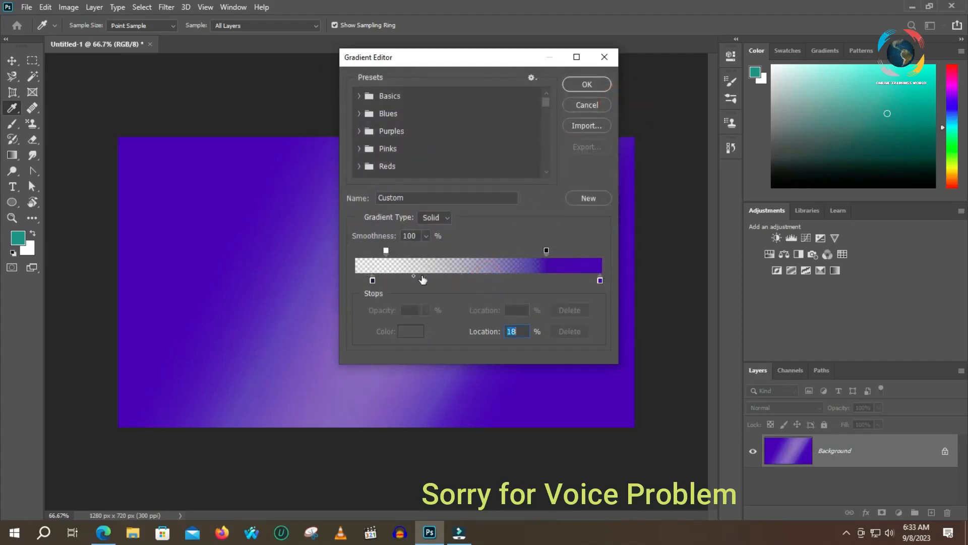
drag(386, 250, 356, 250)
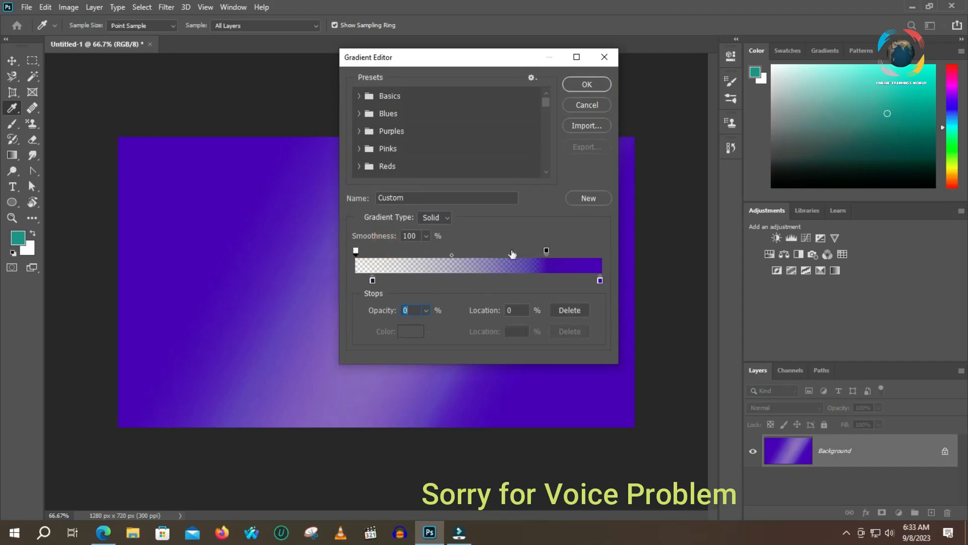
drag(546, 251, 440, 249)
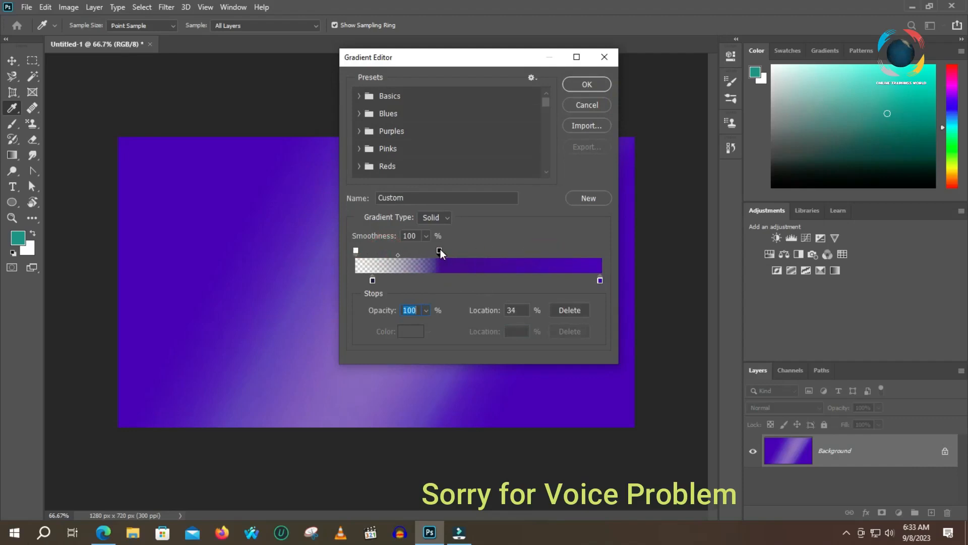
- Recolor the starting color stop purple and move the ending color stop to 46%
double_click(372, 280)
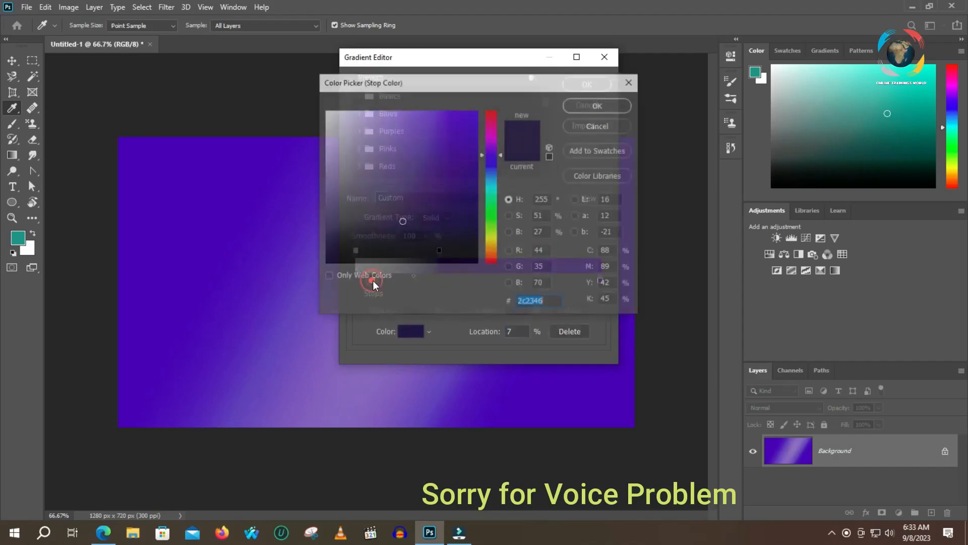
click(441, 160)
click(599, 105)
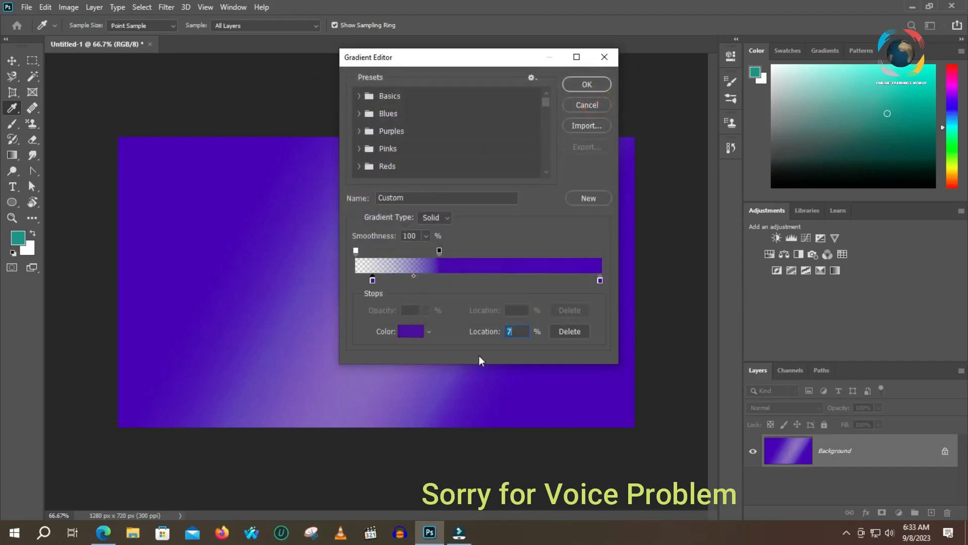
drag(603, 284, 573, 282)
drag(512, 284, 467, 280)
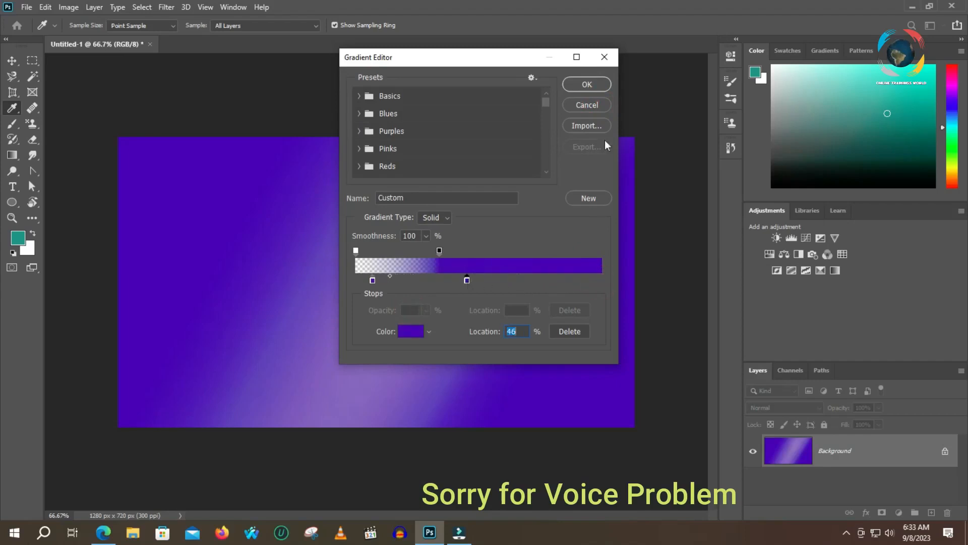
- Accept the gradient and apply it in Linear style across the canvas leftward, then toward the lower right with Reverse enabled
click(588, 85)
drag(557, 300, 202, 221)
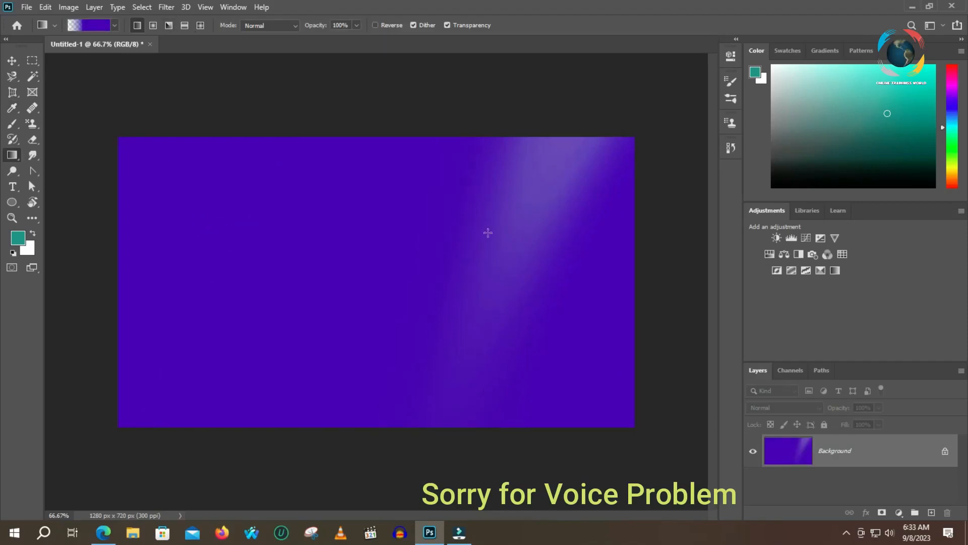
click(375, 25)
drag(255, 202, 598, 367)
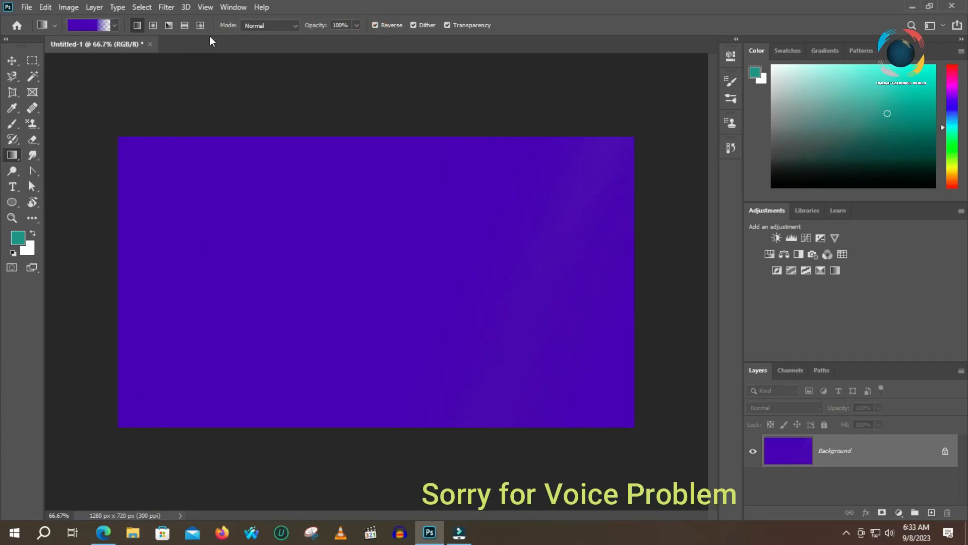
- Apply the reversed gradient in Diamond style four times in different directions across the canvas
click(200, 25)
drag(352, 267, 529, 370)
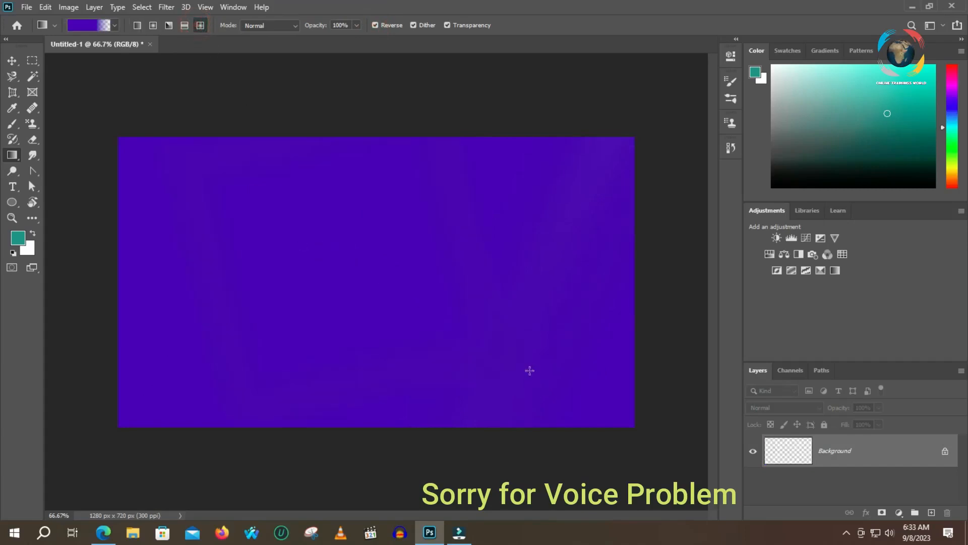
drag(262, 271, 146, 212)
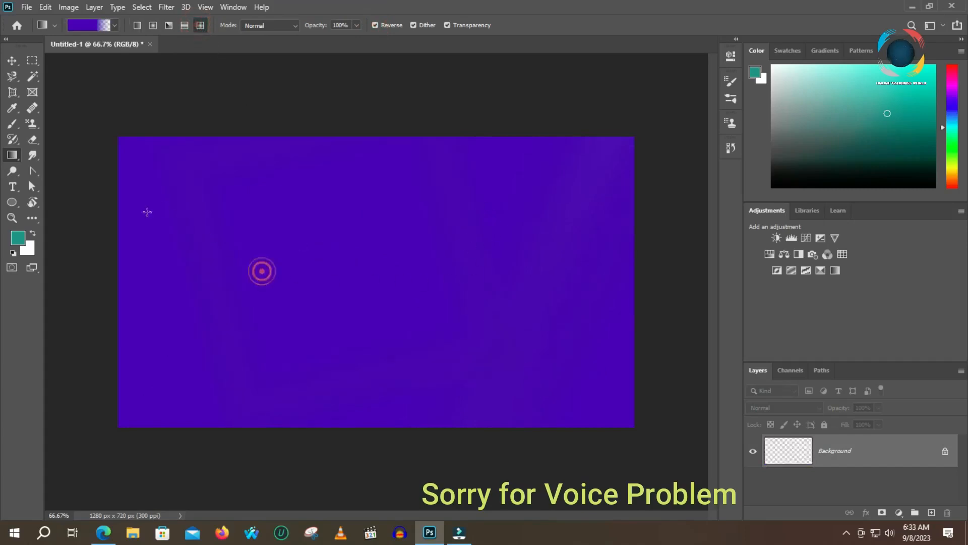
drag(512, 297, 238, 295)
drag(499, 252, 326, 352)
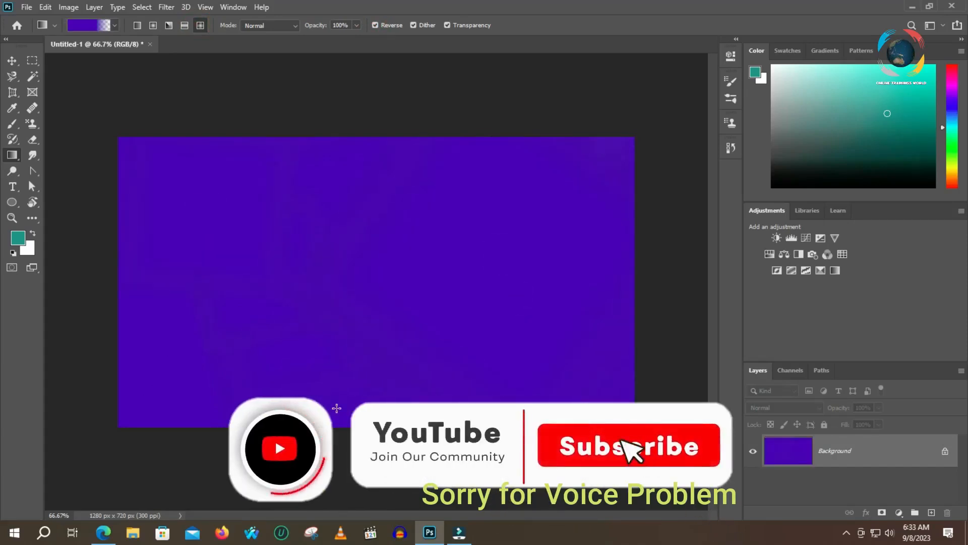